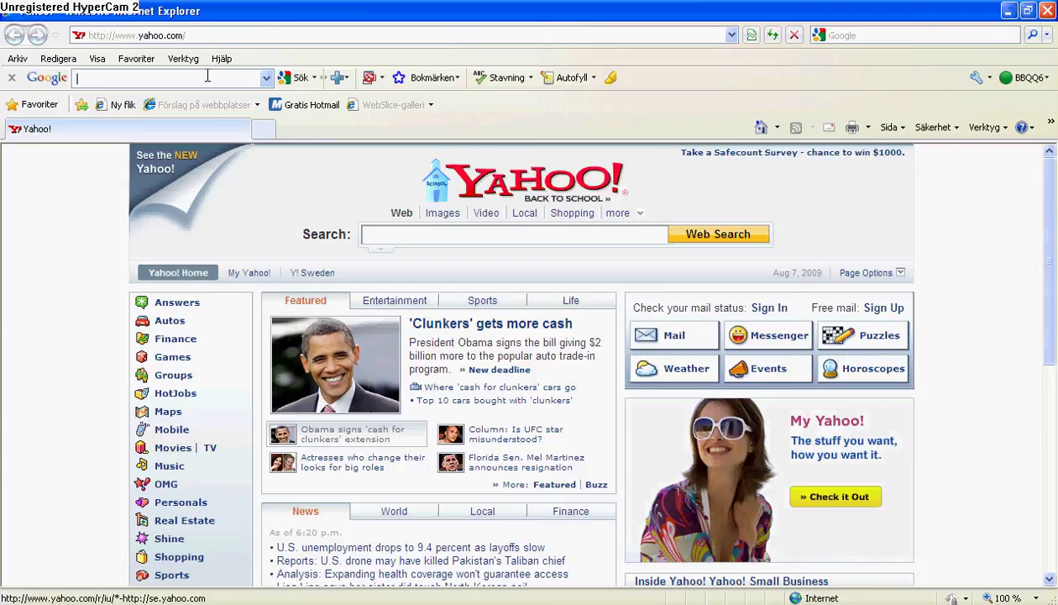
Search Google for 'new msn messenger free download' using the toolbar's suggestion
click(207, 75)
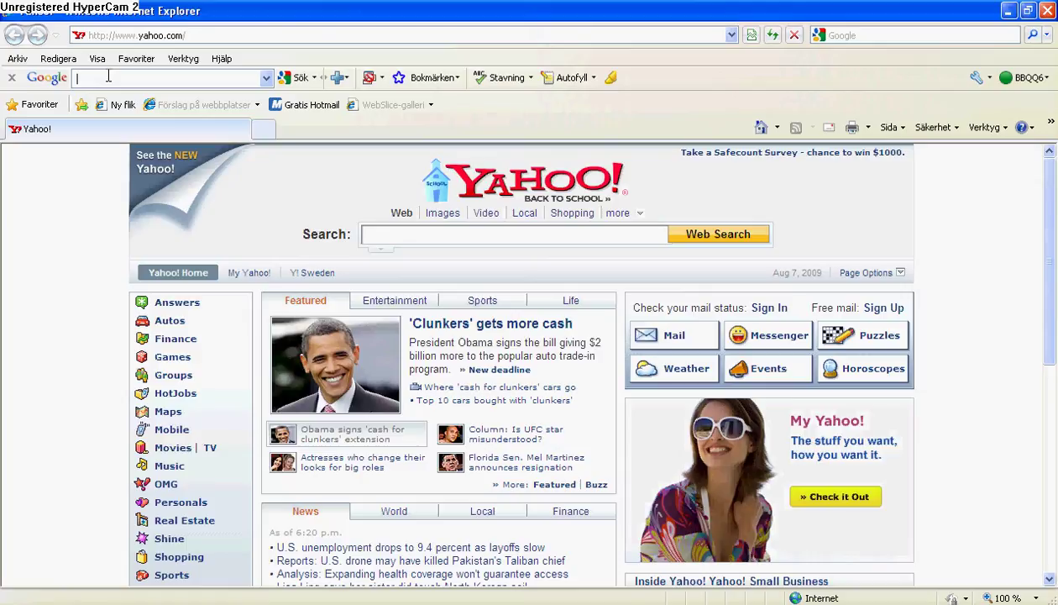
text(nc)
key(BackSpace)
key(BackSpace)
text(N)
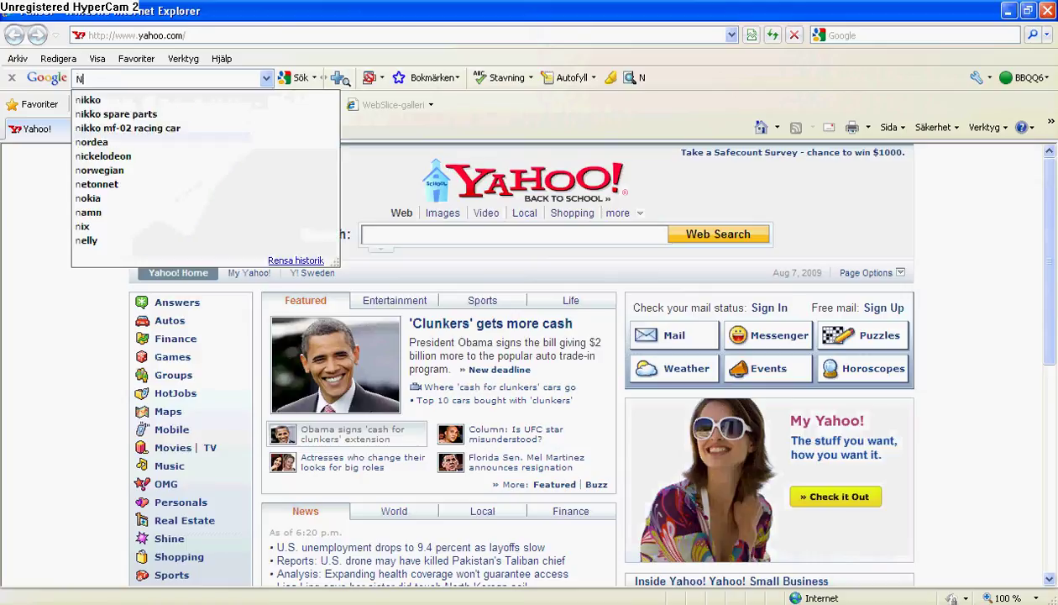
text(ew msn)
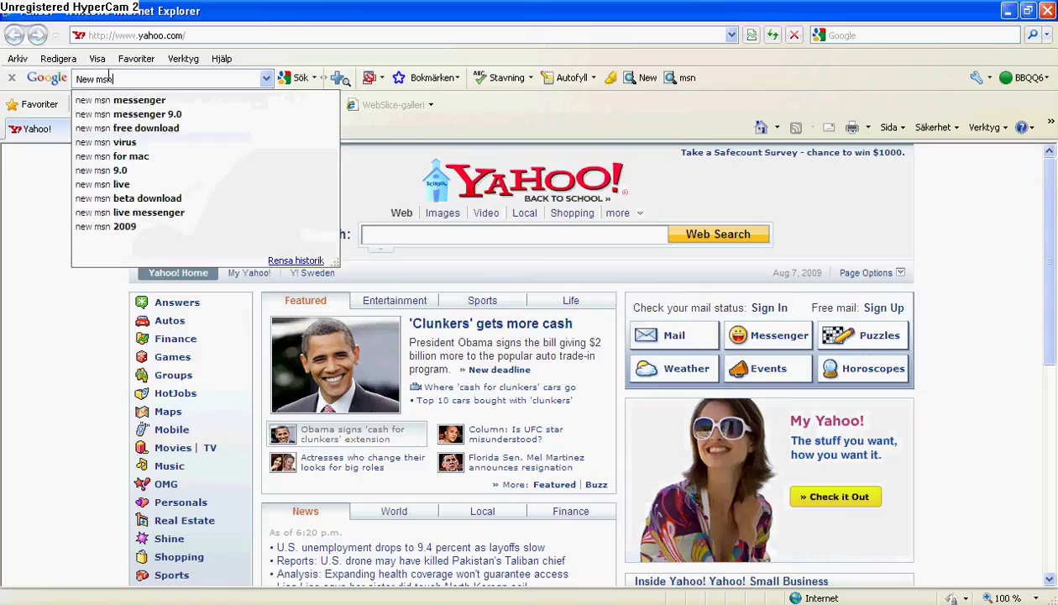
text( messe)
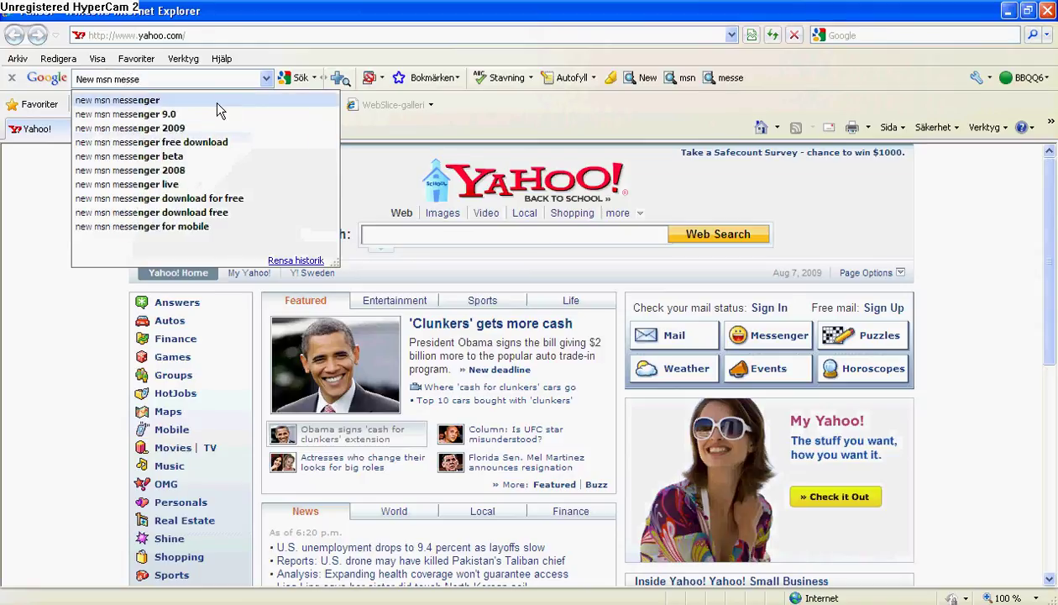
click(236, 142)
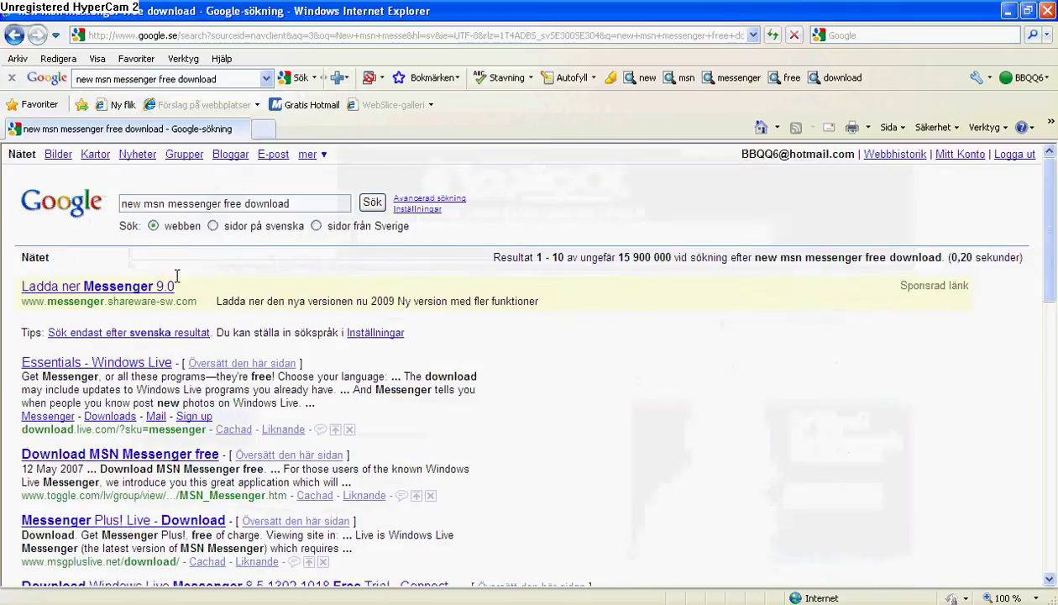
scroll(155, 290, down, 4)
scroll(158, 376, down, 4)
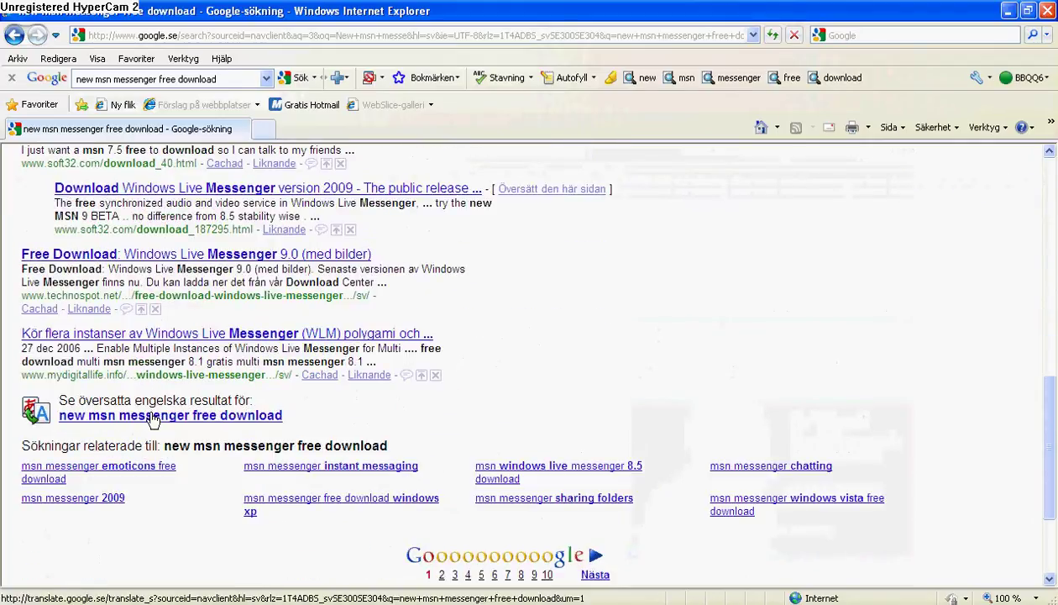
scroll(159, 407, up, 1)
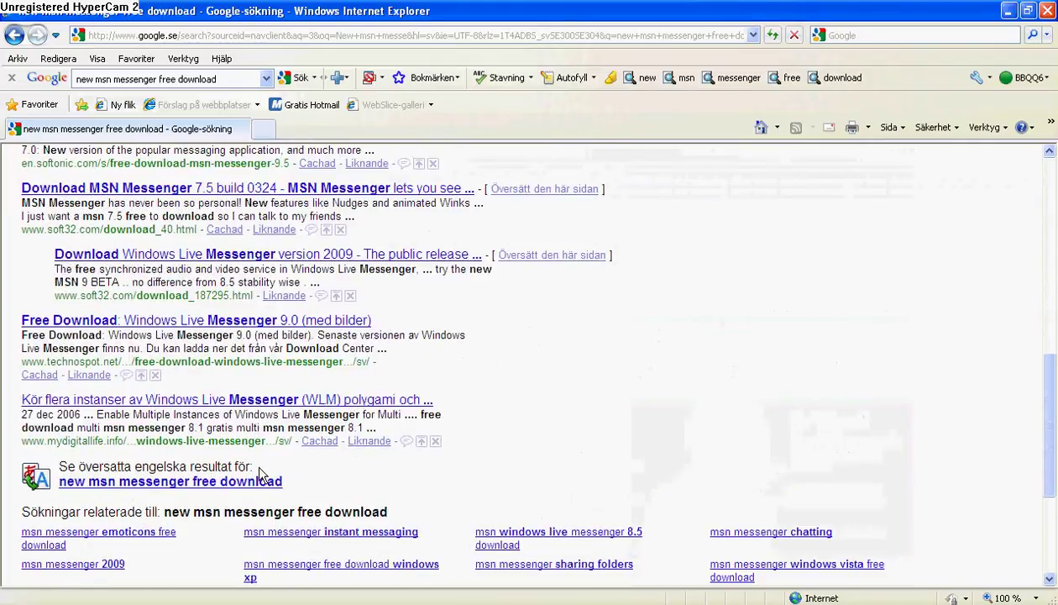
scroll(257, 470, up, 1)
scroll(285, 450, up, 2)
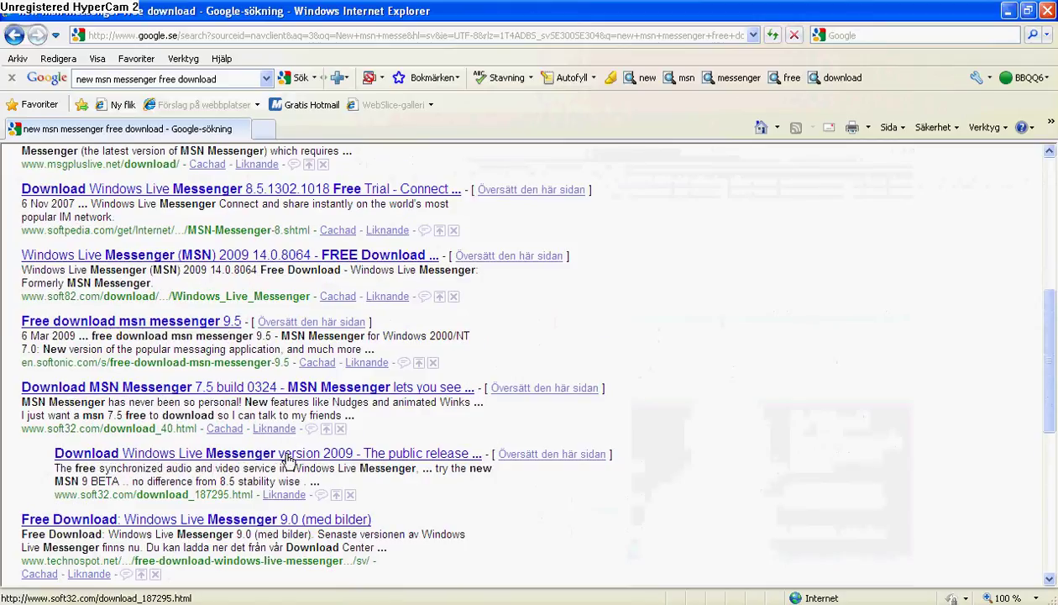
scroll(115, 468, up, 2)
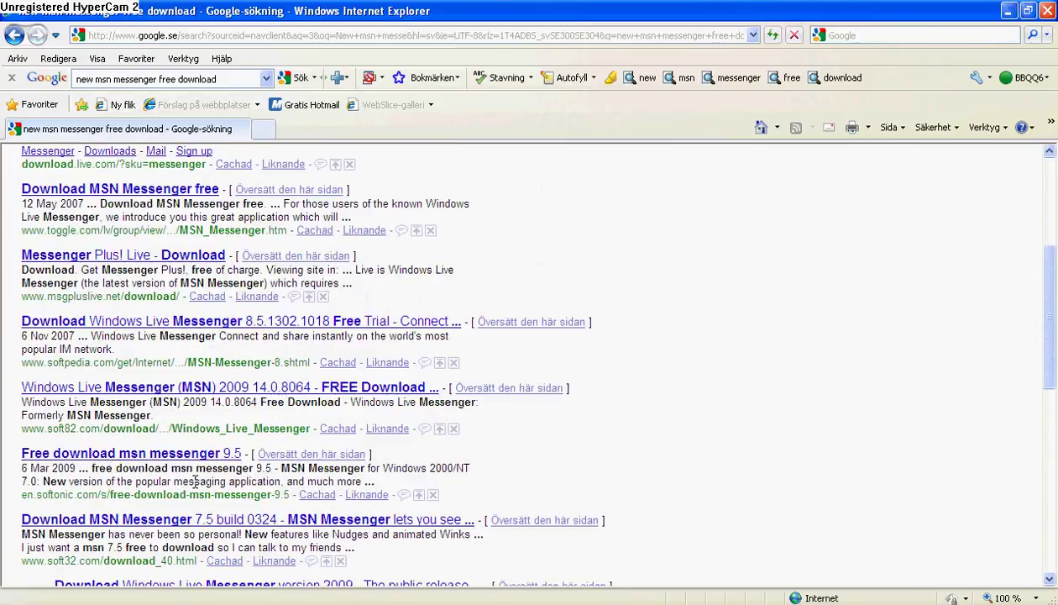
scroll(178, 463, down, 1)
scroll(126, 453, down, 1)
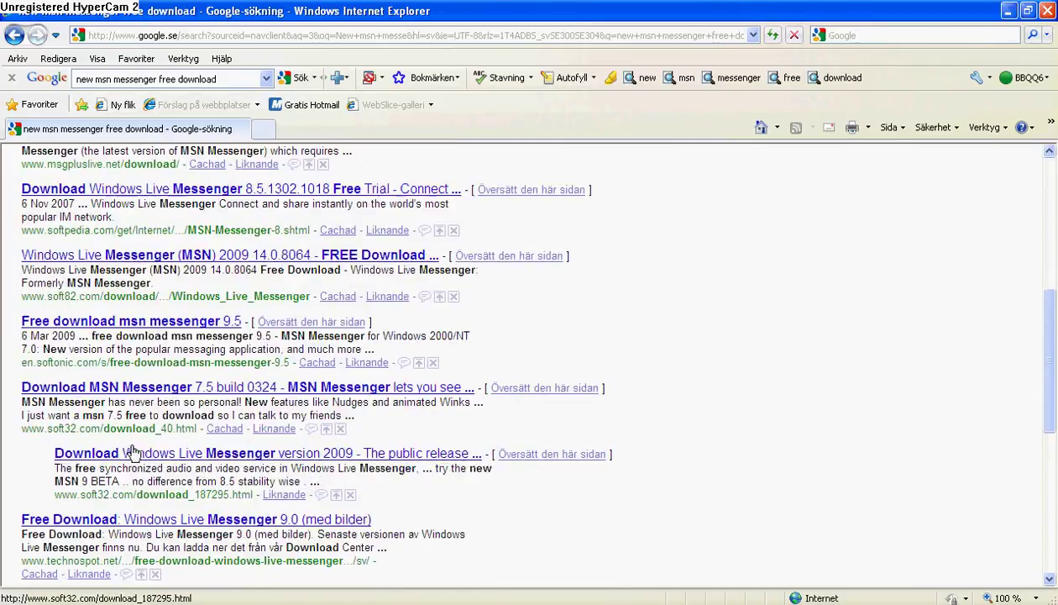
scroll(130, 419, up, 3)
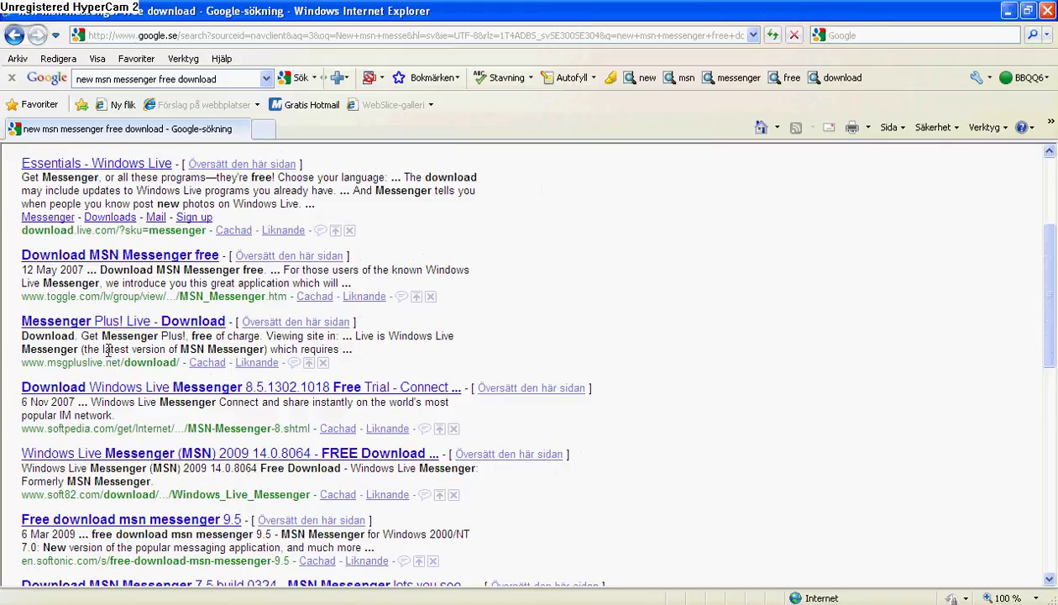
scroll(105, 343, up, 1)
scroll(101, 333, up, 2)
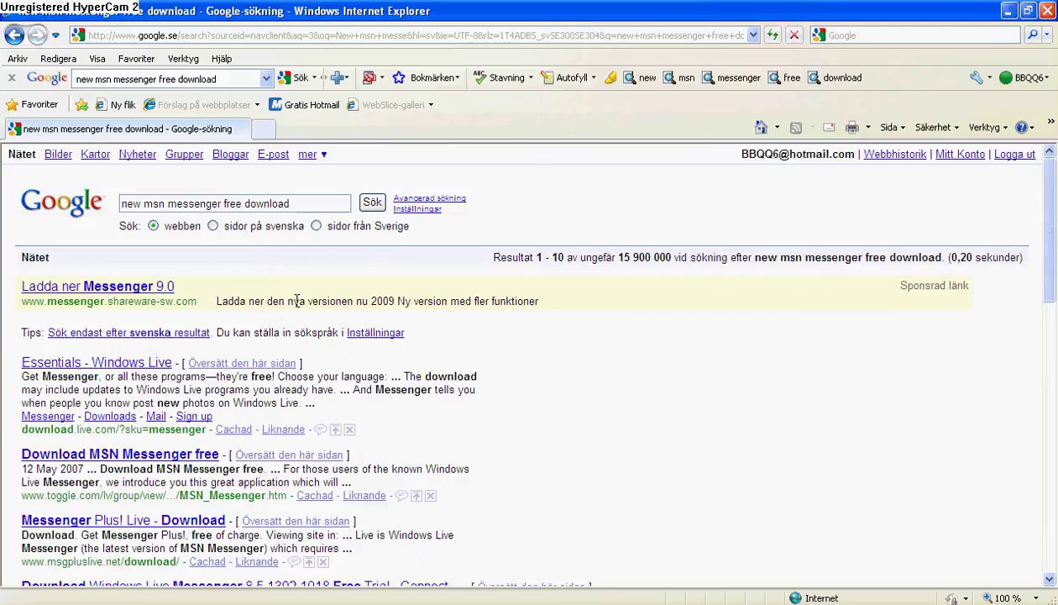
Open the 'Ladda ner Messenger 9.0' sponsored result and hide the ShopperReports sidebar
click(29, 285)
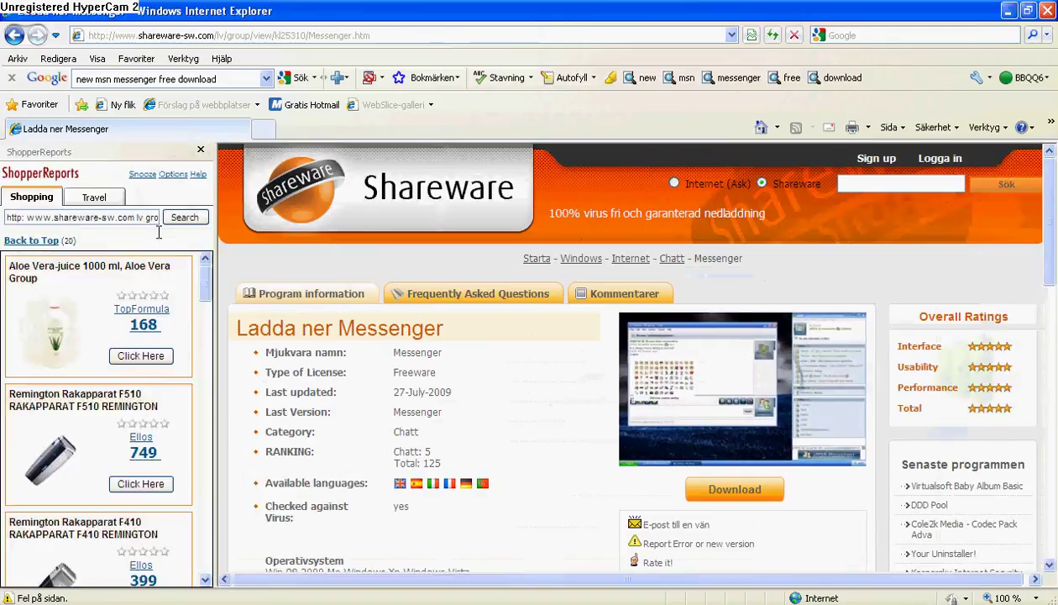
click(200, 149)
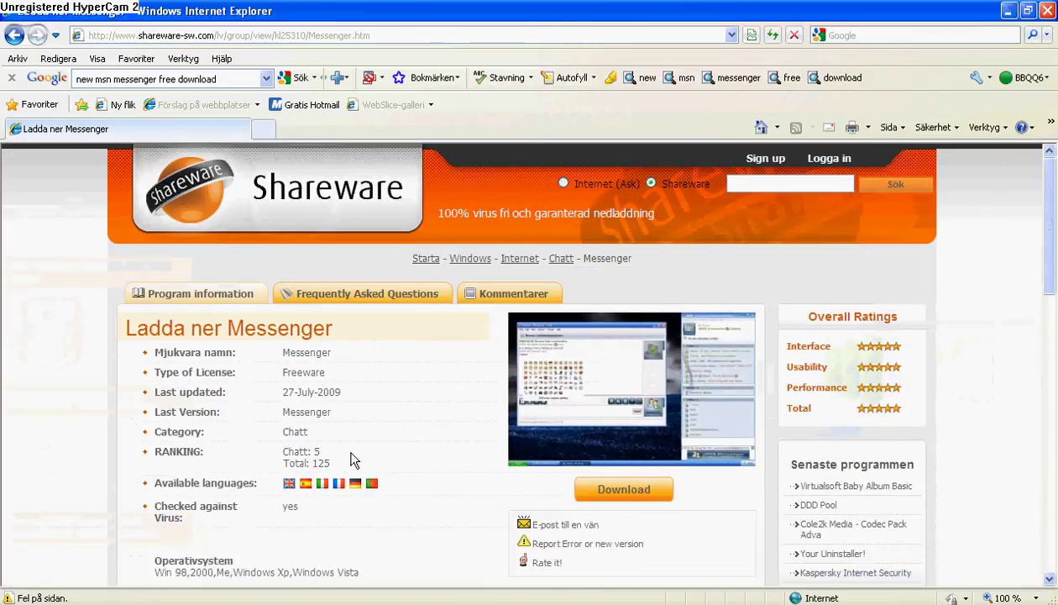
scroll(609, 269, down, 3)
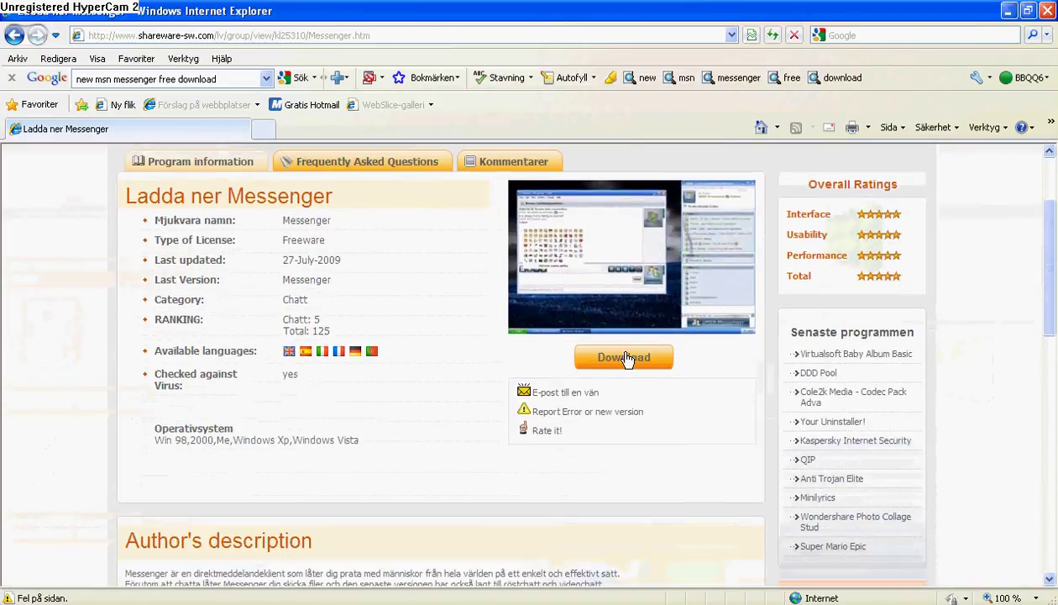
Start the Messenger download, cancel the prompt with Avbryt, and close the Messenger window
click(626, 358)
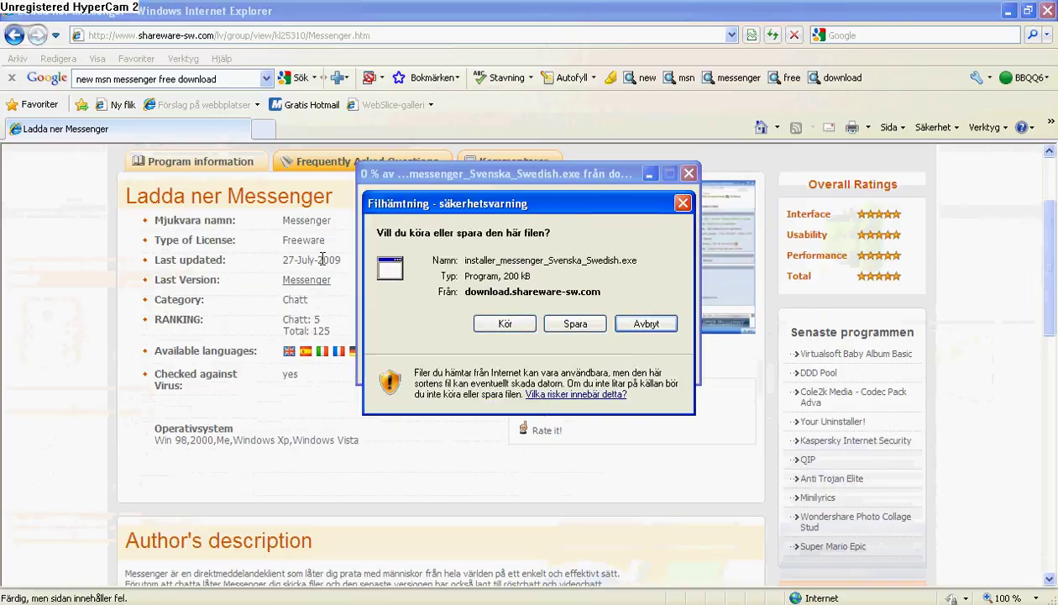
click(682, 203)
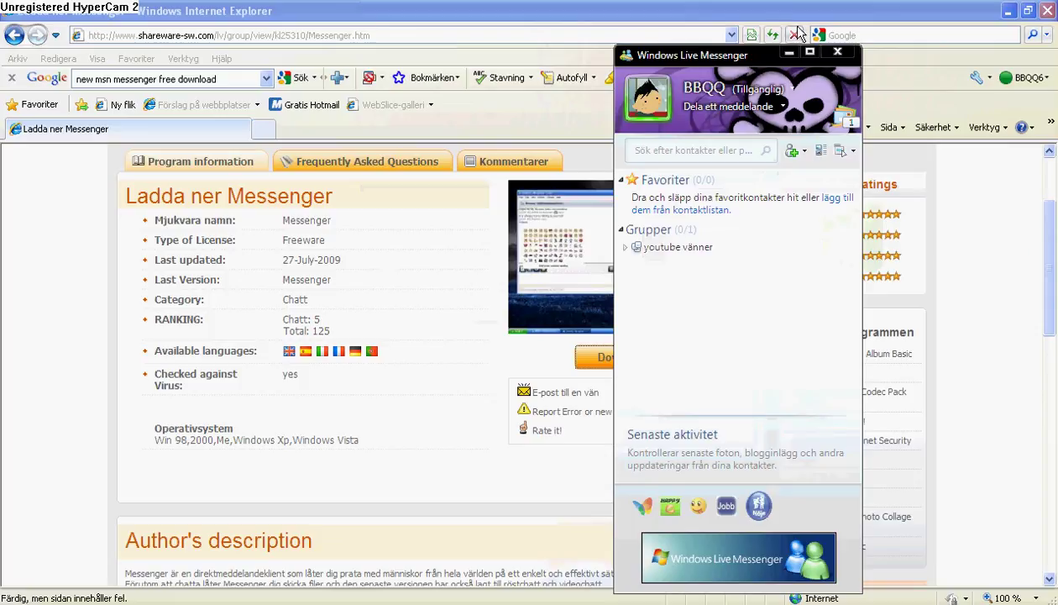
drag(749, 62, 740, 40)
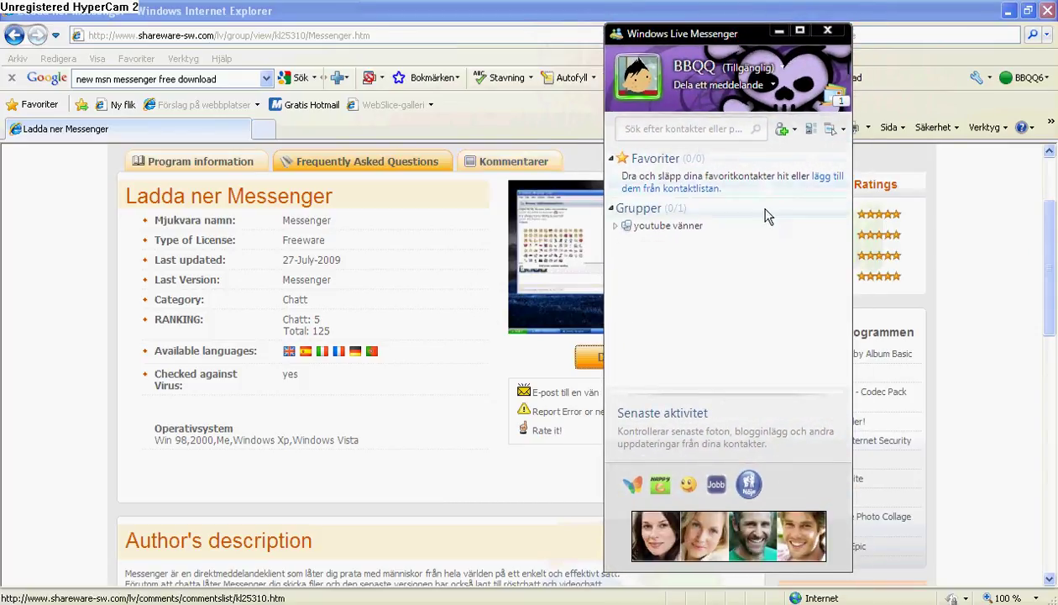
click(827, 30)
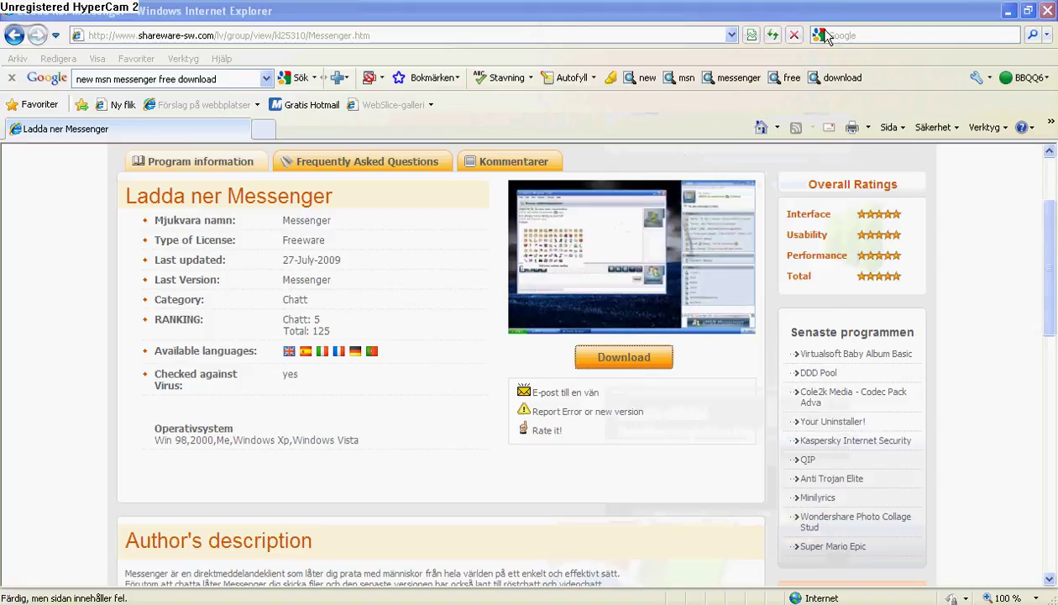
click(598, 34)
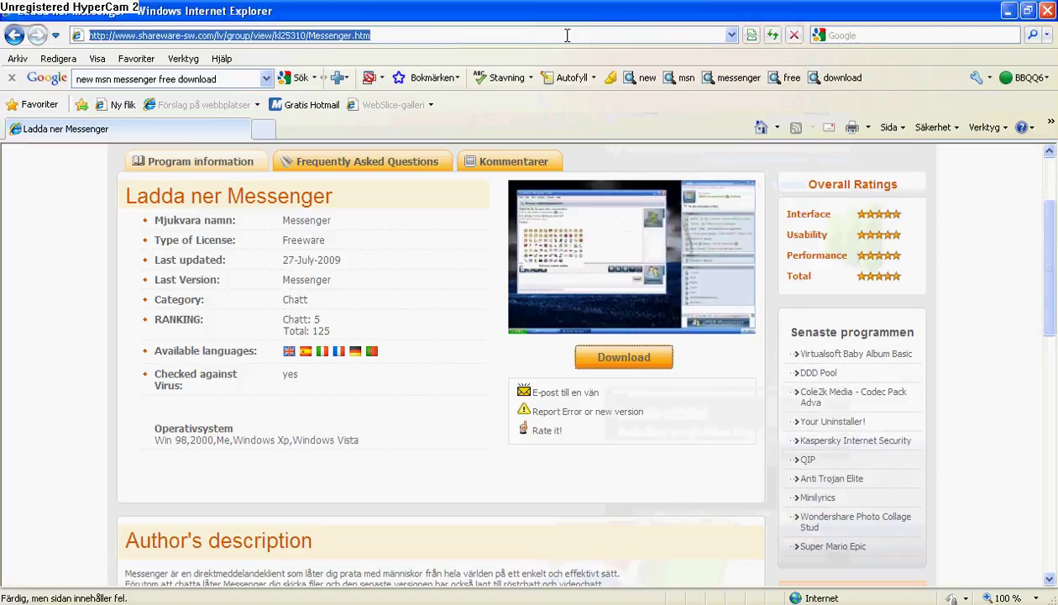
key(BackSpace)
text(www)
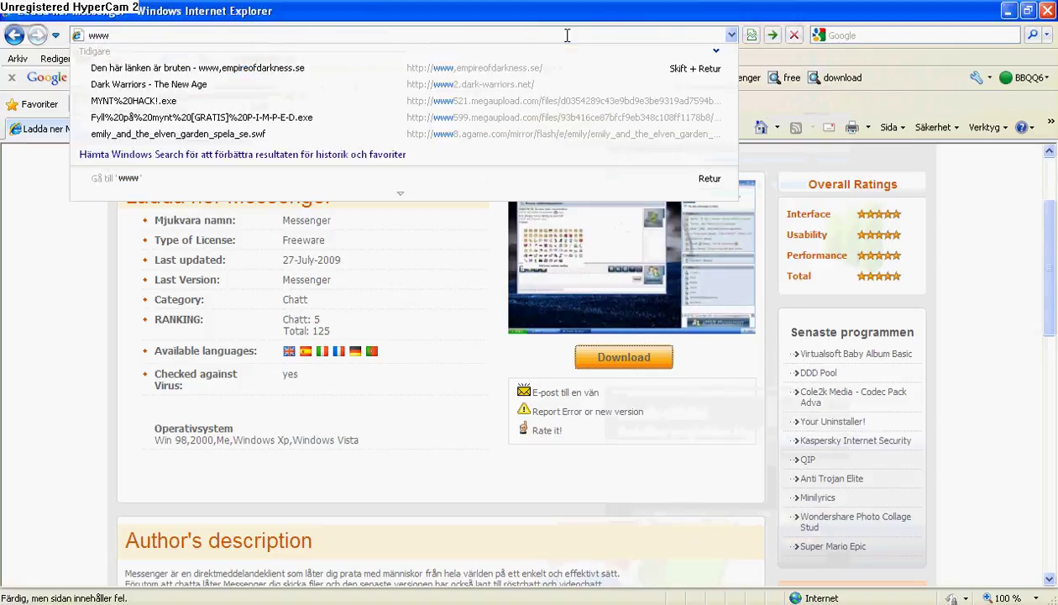
text(.hot)
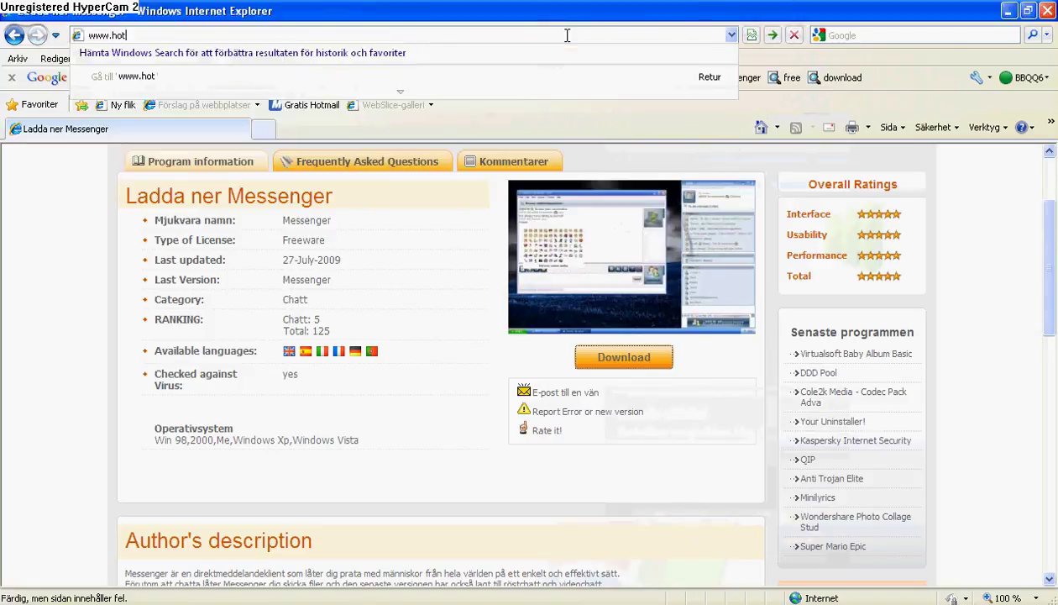
text(mail.com)
key(Return)
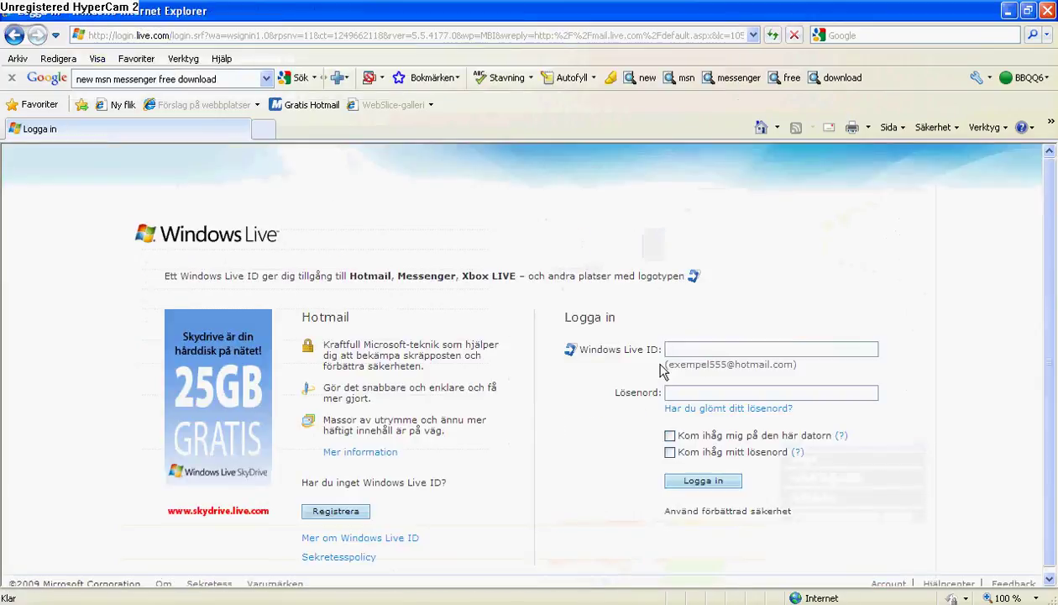
click(348, 509)
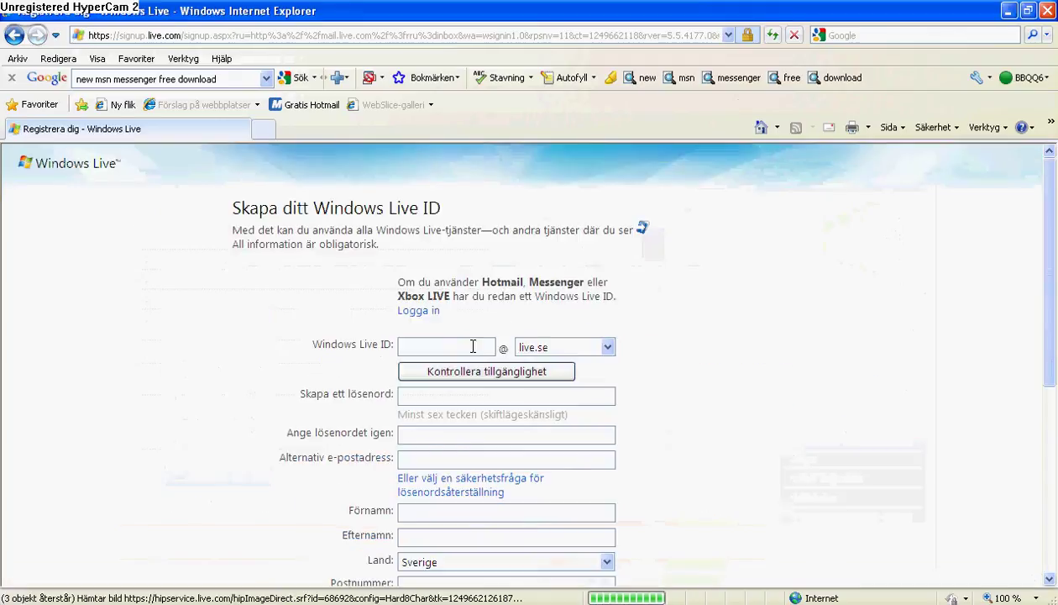
Enter a new Windows Live ID on the hotmail.com domain and check that it is available
click(607, 347)
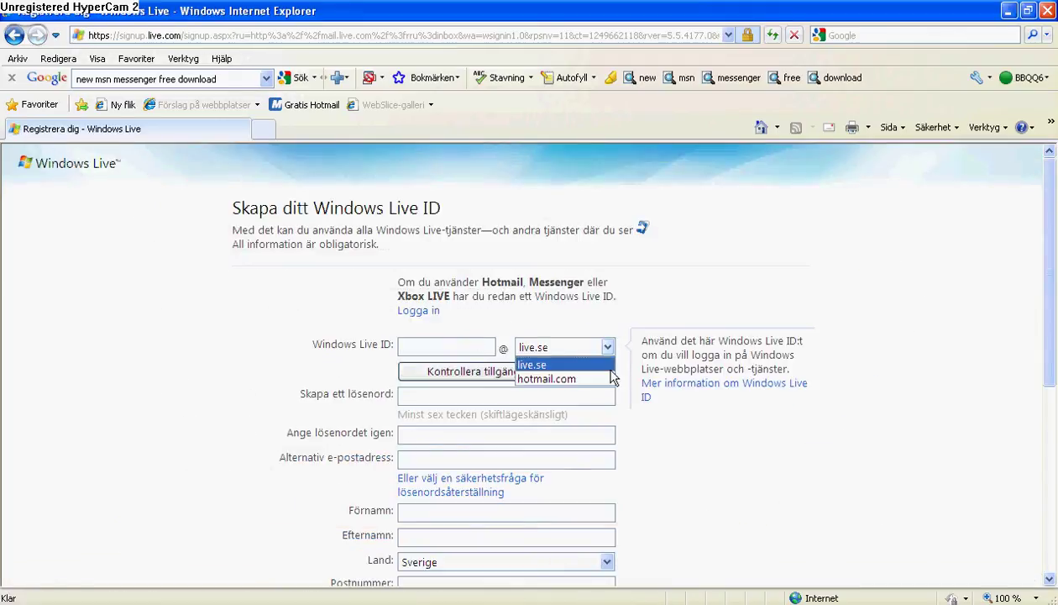
click(588, 379)
click(418, 345)
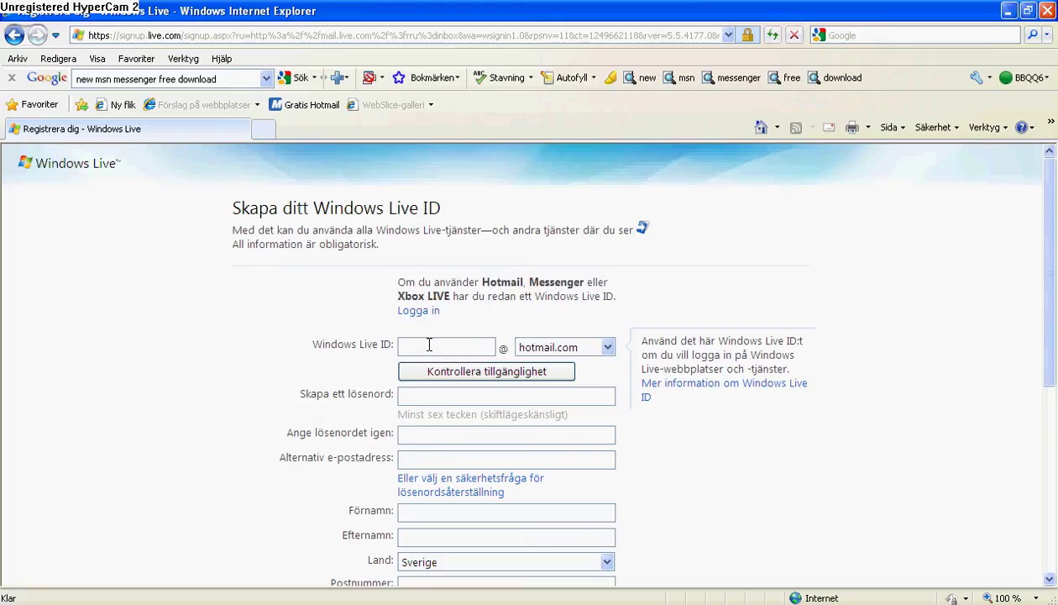
text(FM)
key(BackSpace)
key(BackSpace)
key(BackSpace)
click(538, 374)
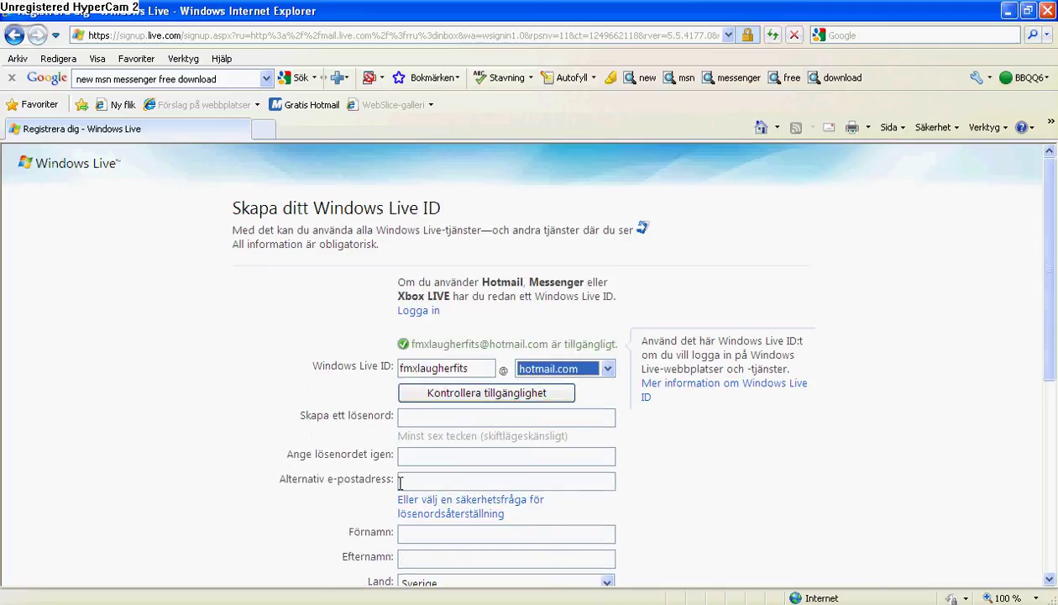
Enter the account password in 'Skapa ett lösenord' and repeat it to confirm
click(404, 415)
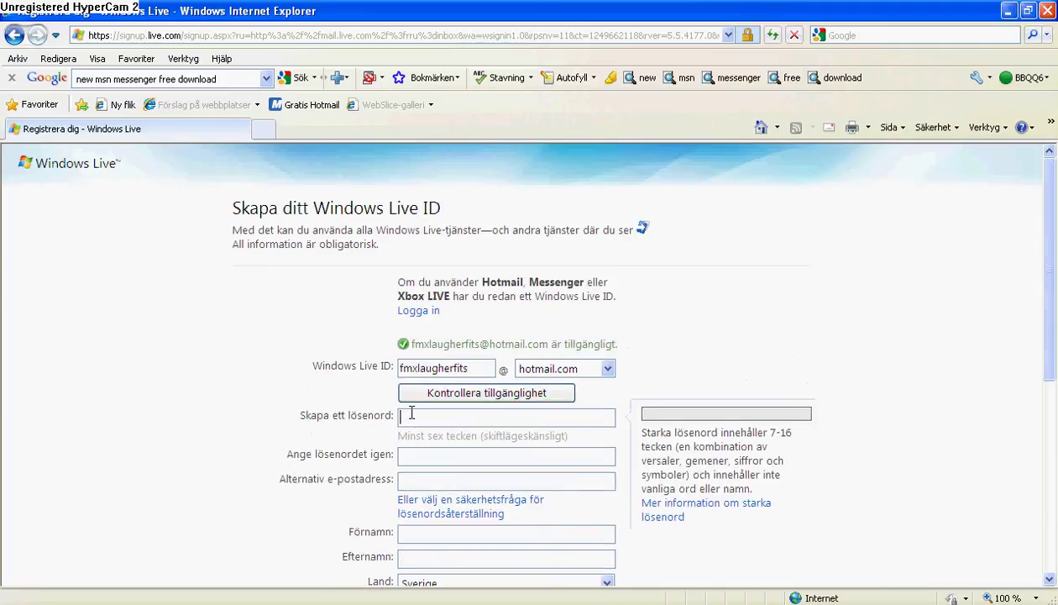
text(********)
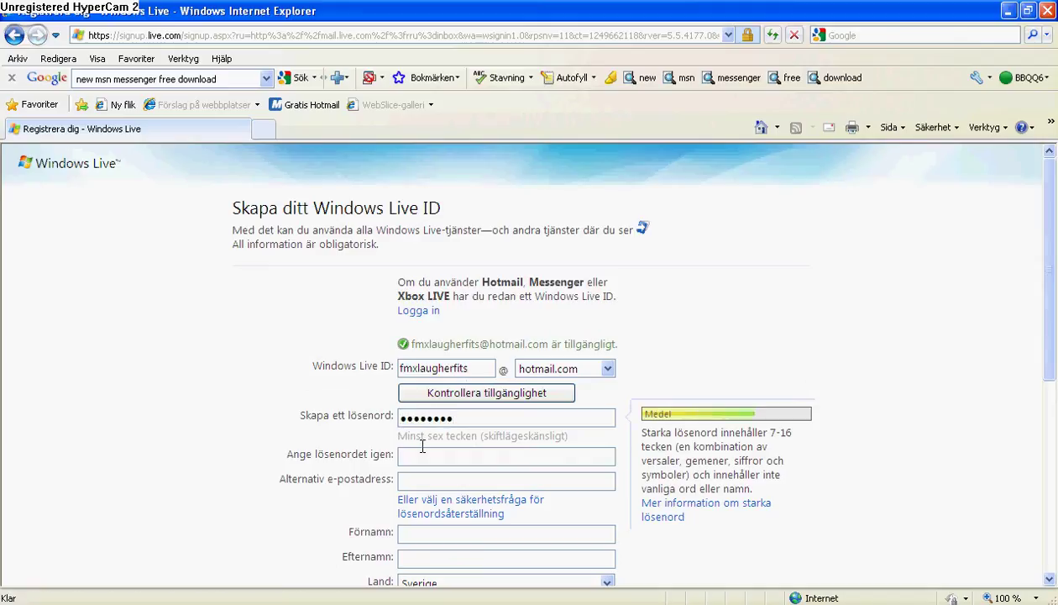
click(422, 454)
text(*******)
scroll(517, 466, down, 2)
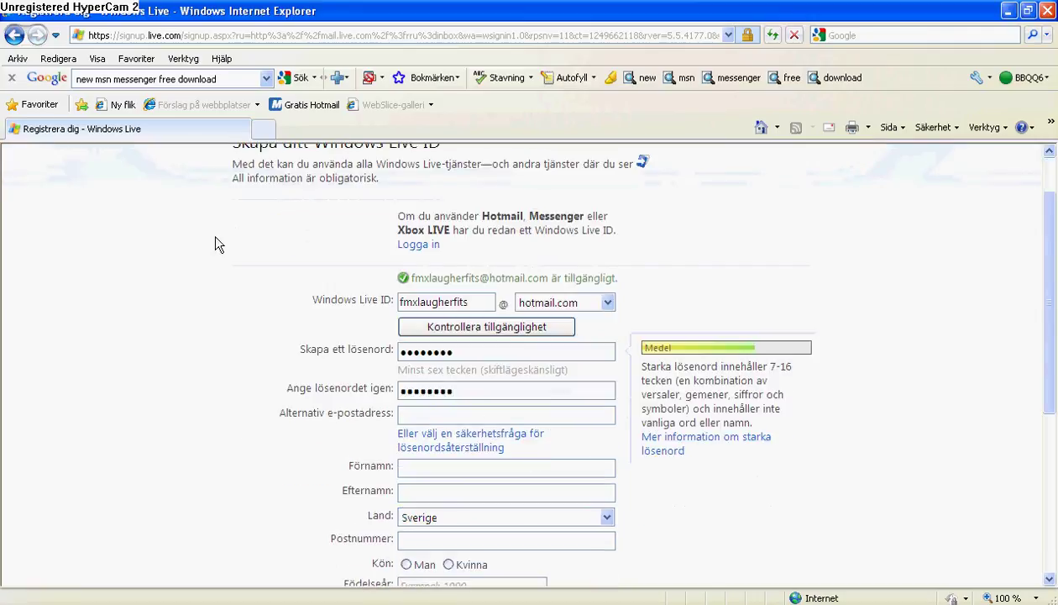
click(455, 411)
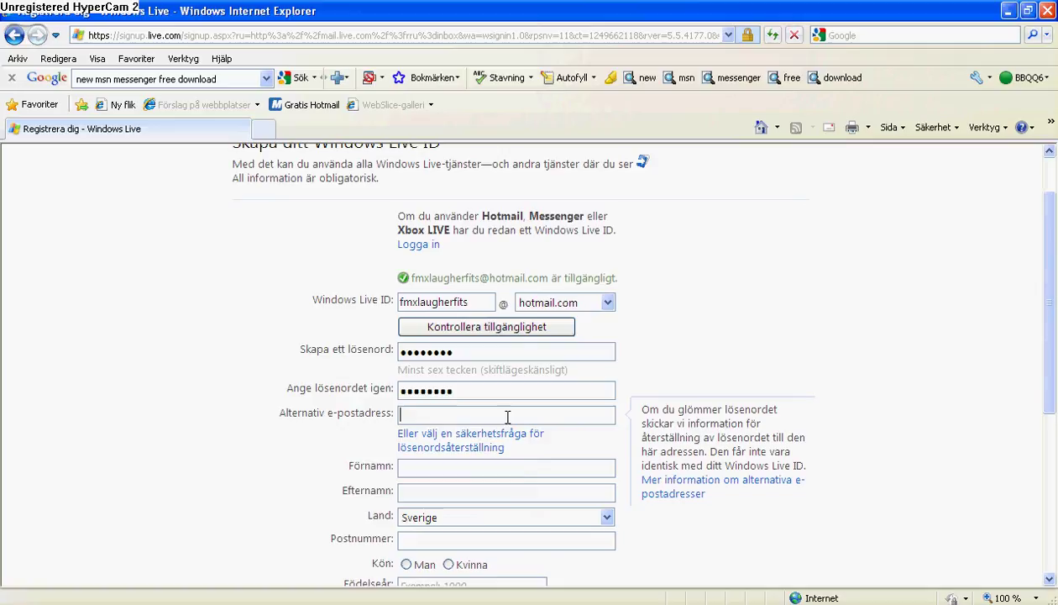
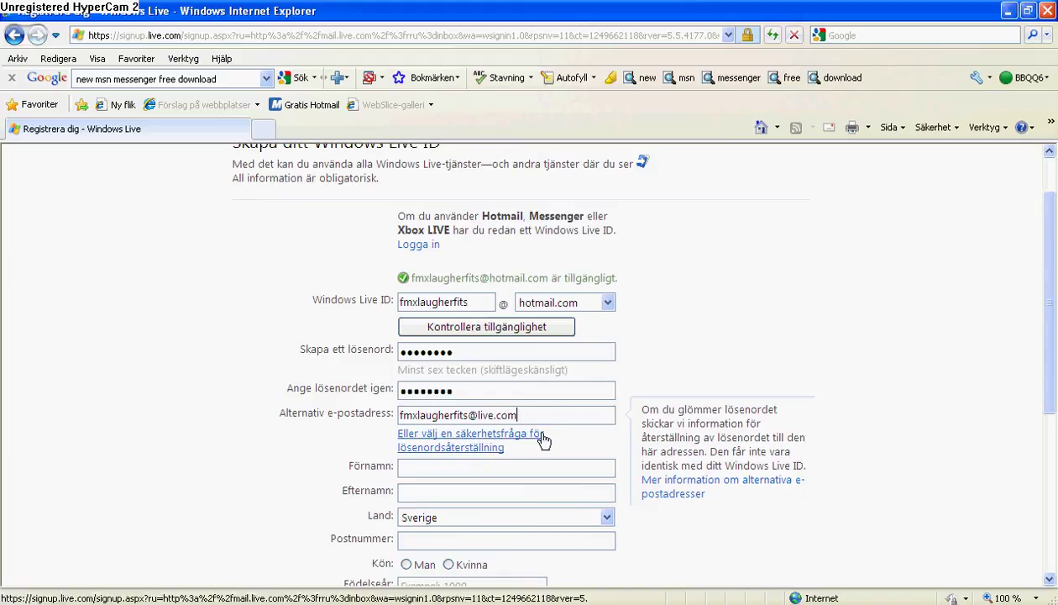
scroll(554, 425, down, 1)
Fill in the first name and surname in Förnamn and Efternamn
click(537, 404)
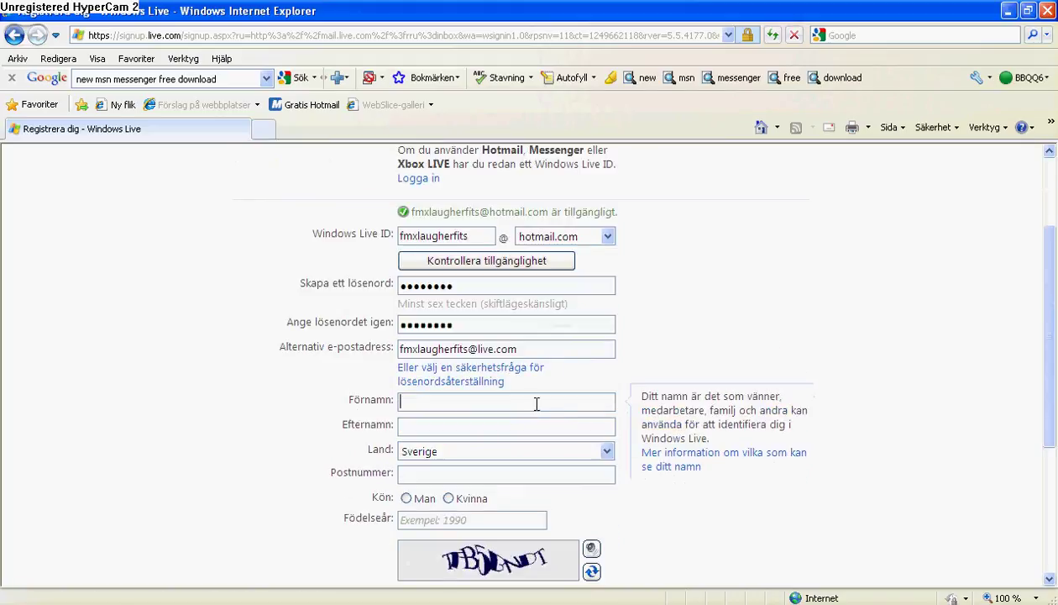
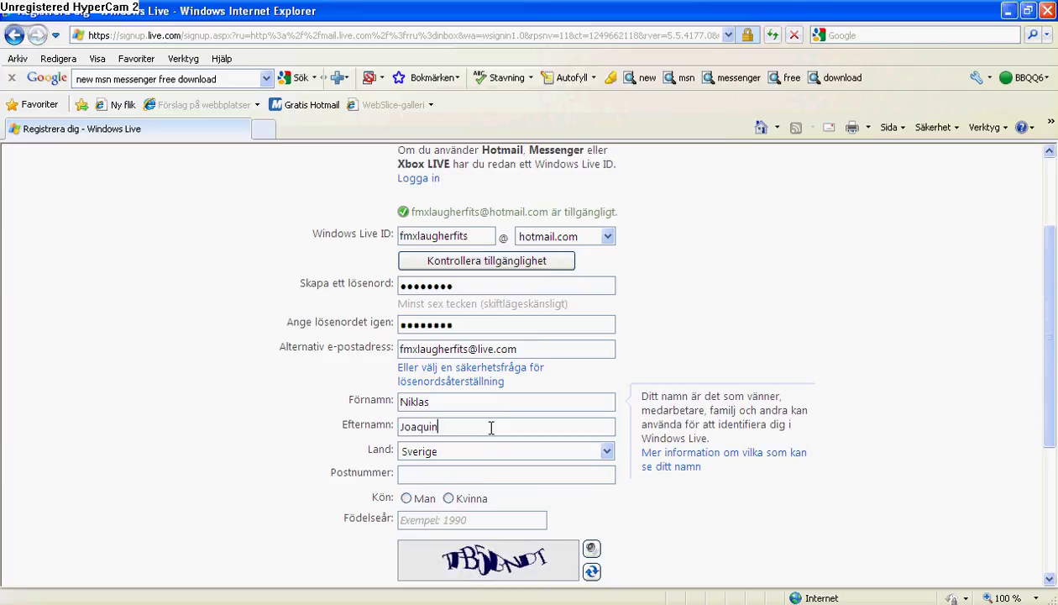
key(Tab)
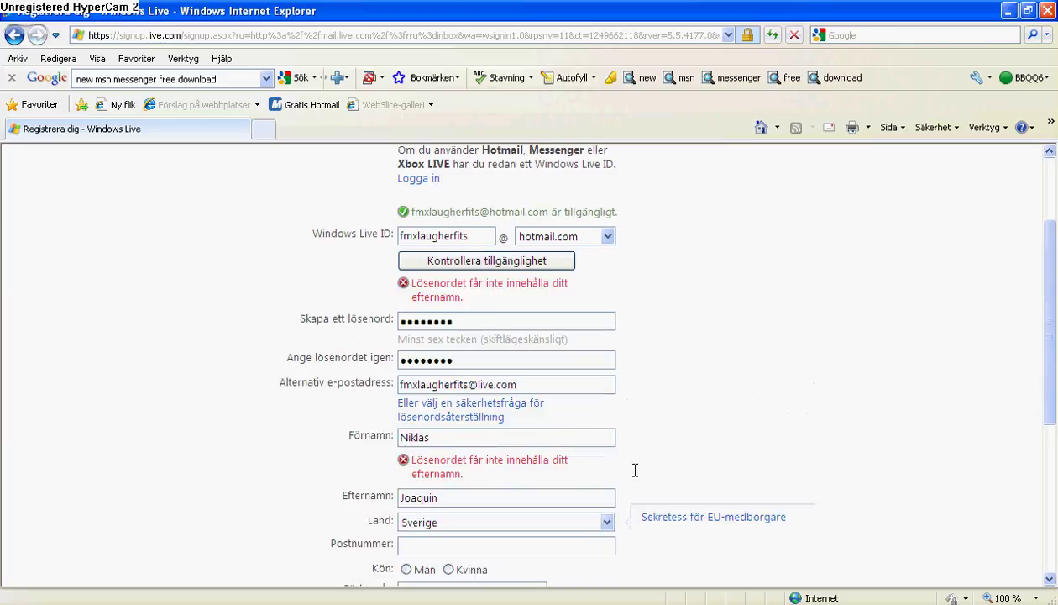
scroll(567, 440, down, 1)
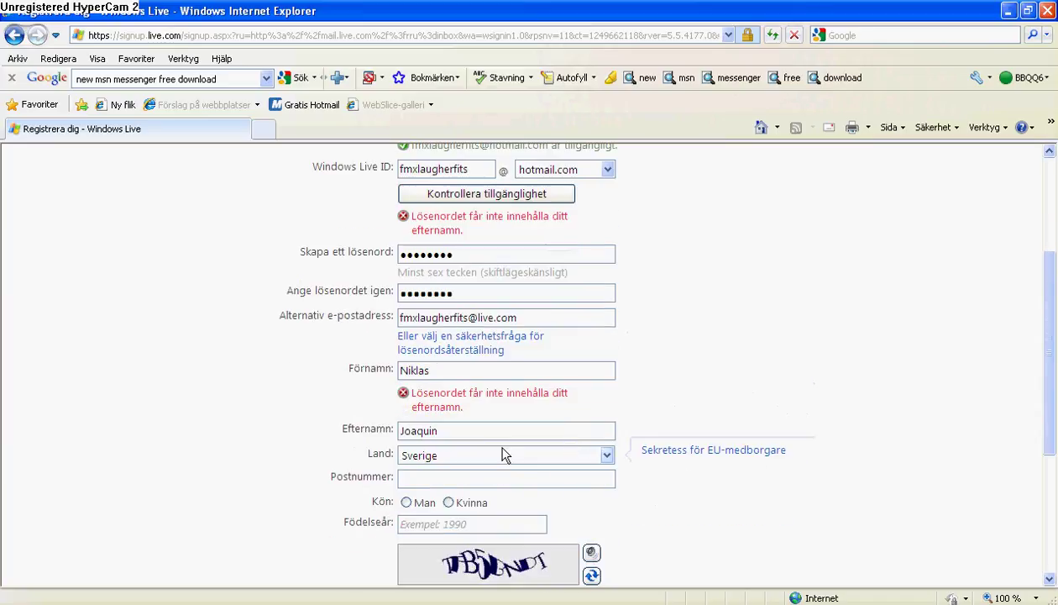
Replace the rejected surname with a different one, then move to the postal code field
double_click(400, 433)
key(BackSpace)
text(schedin)
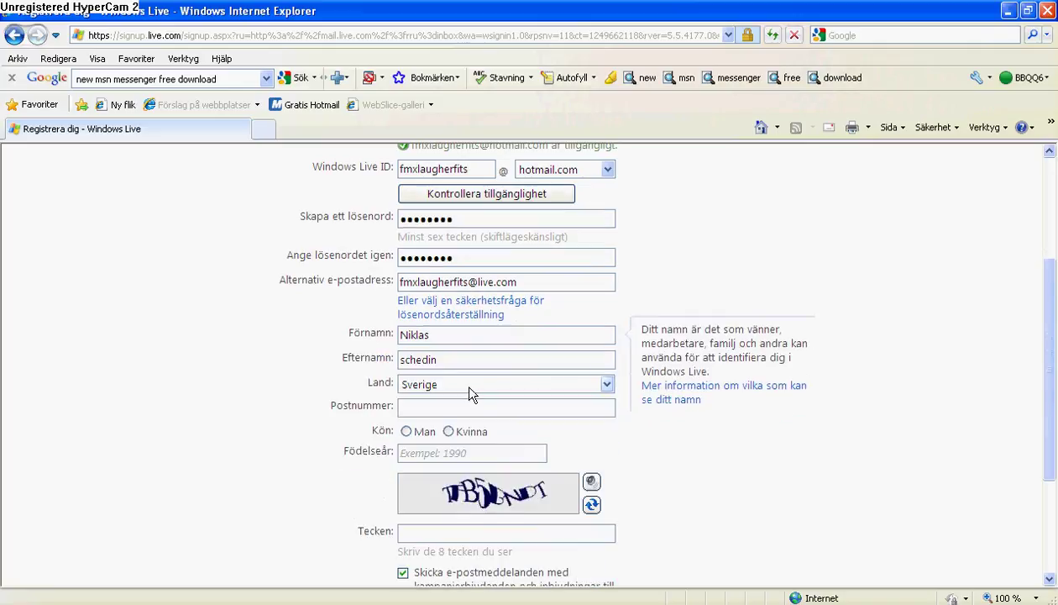
scroll(472, 390, up, 1)
scroll(475, 389, up, 2)
scroll(475, 411, down, 2)
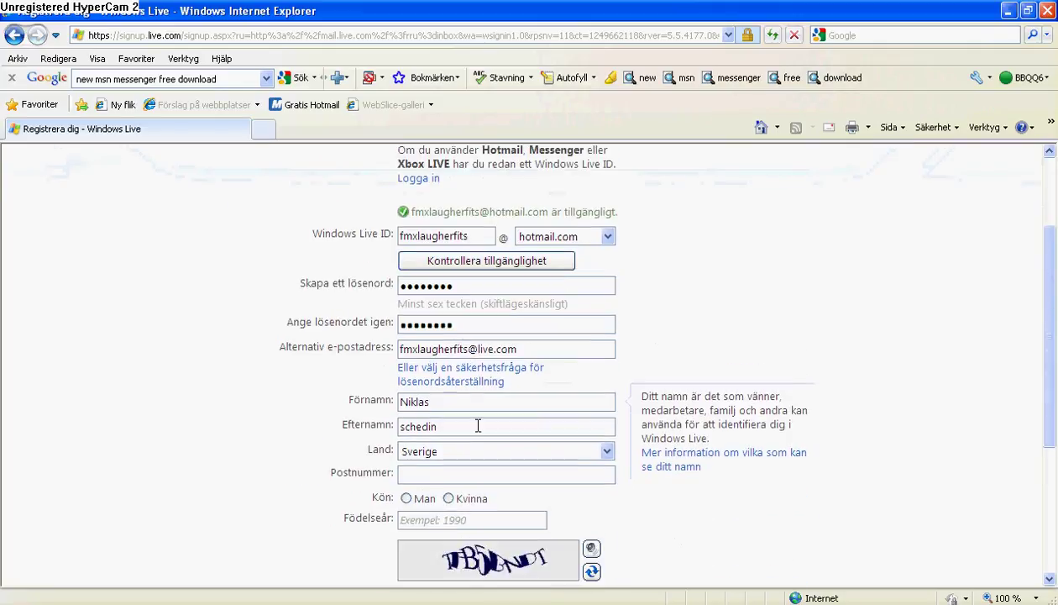
click(456, 475)
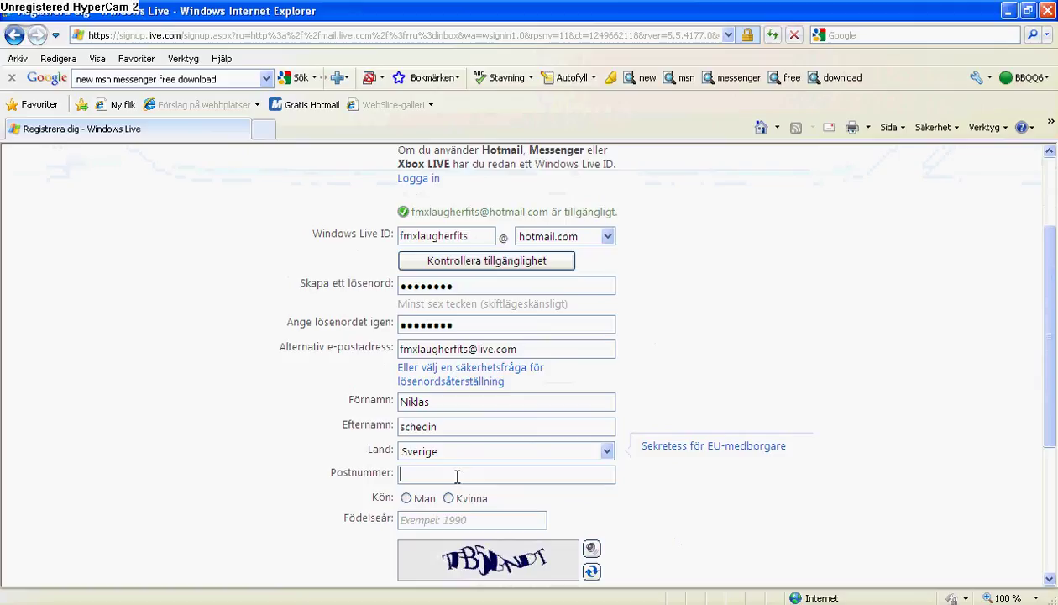
click(552, 454)
Select USA as the country in the Land list
scroll(529, 76, down, 2)
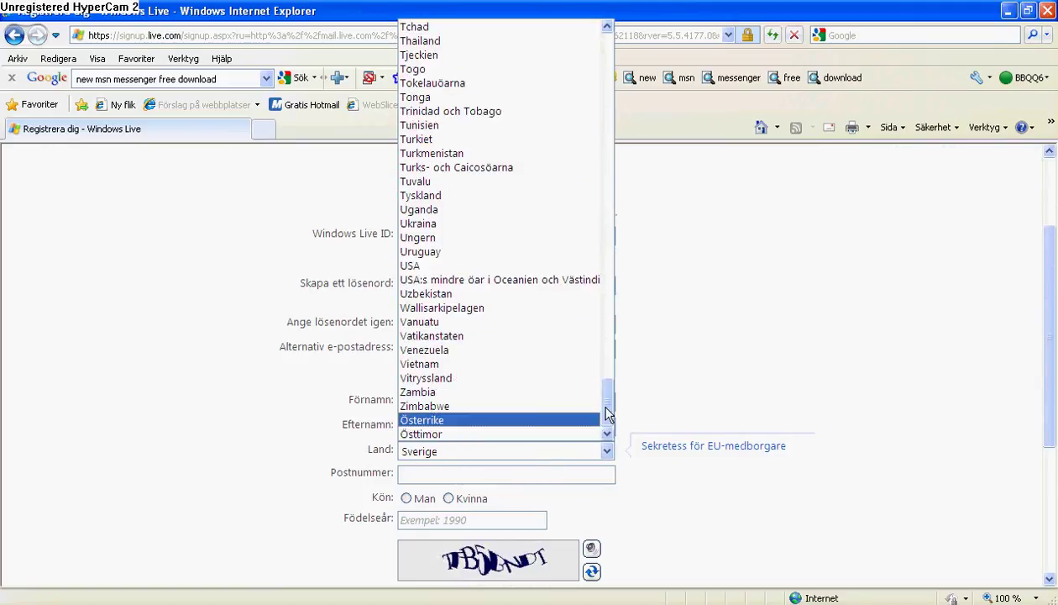
drag(605, 411, 613, 111)
drag(611, 107, 588, 399)
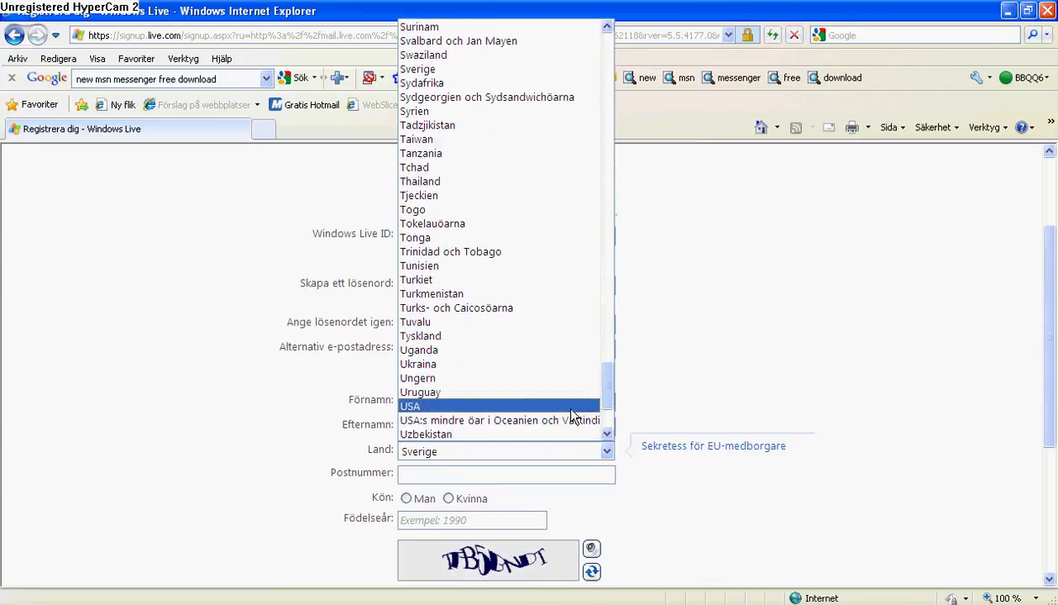
click(571, 408)
Open the new Delstat list and scroll through the US states
click(514, 474)
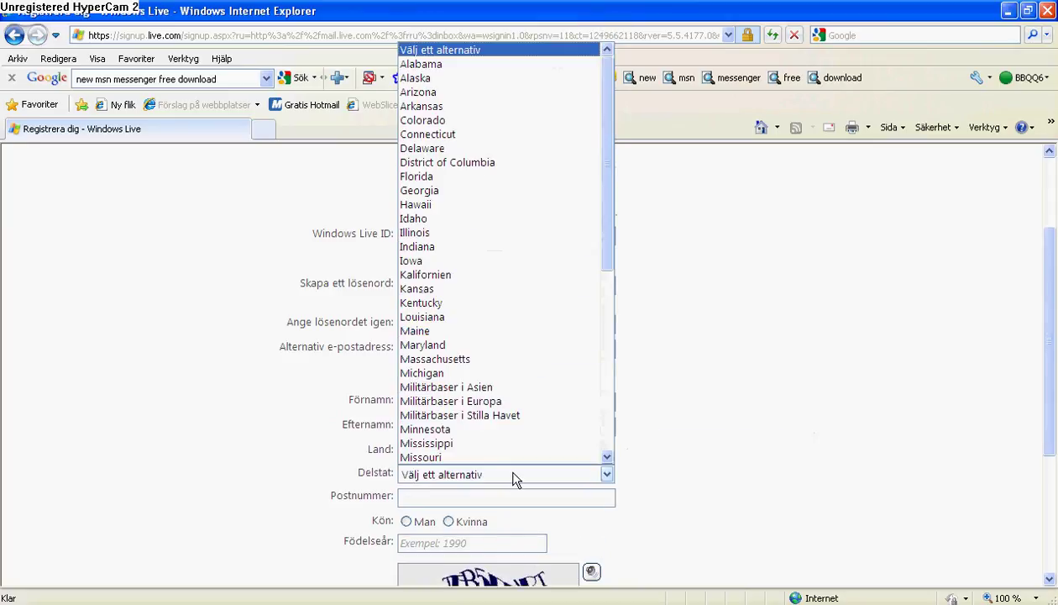
click(494, 495)
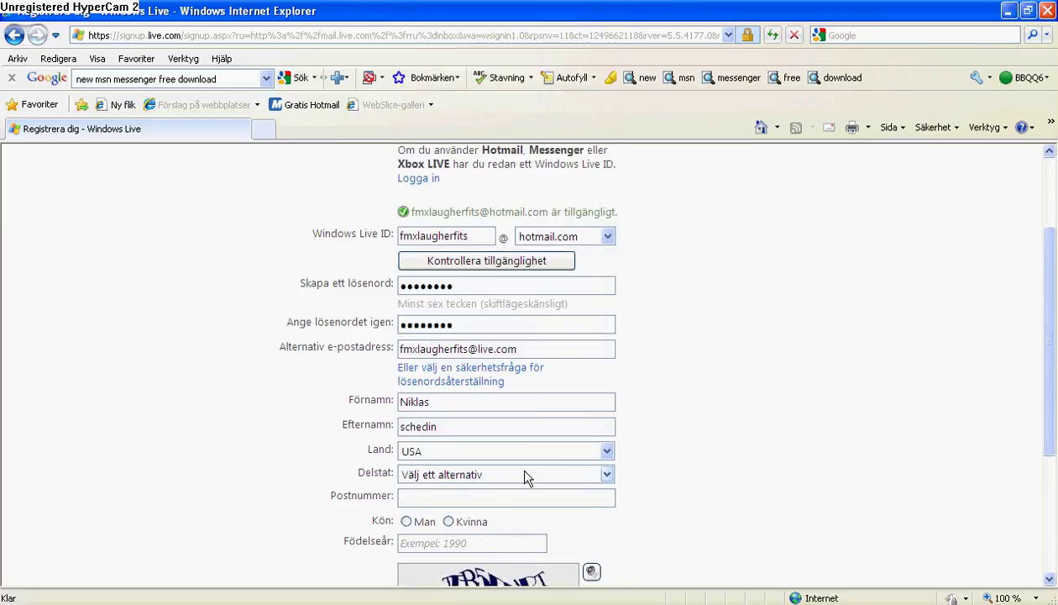
click(527, 475)
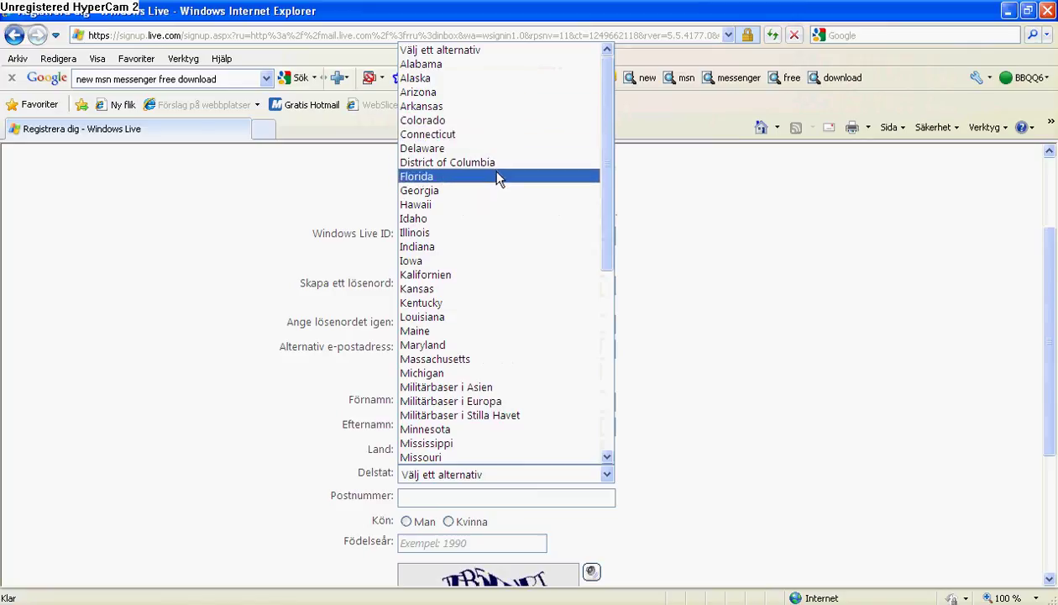
scroll(489, 168, down, 6)
scroll(562, 231, down, 3)
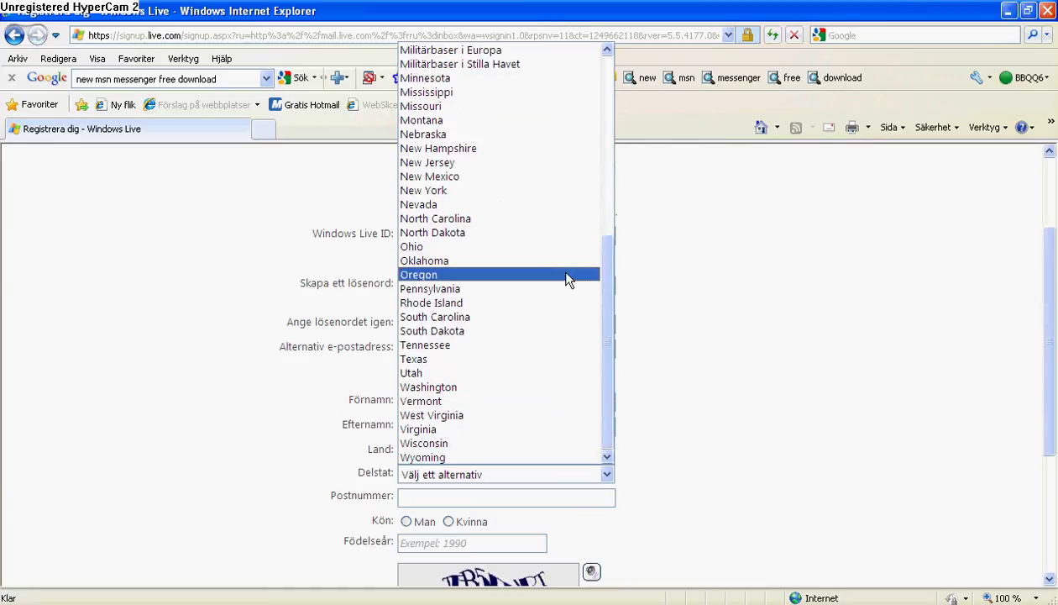
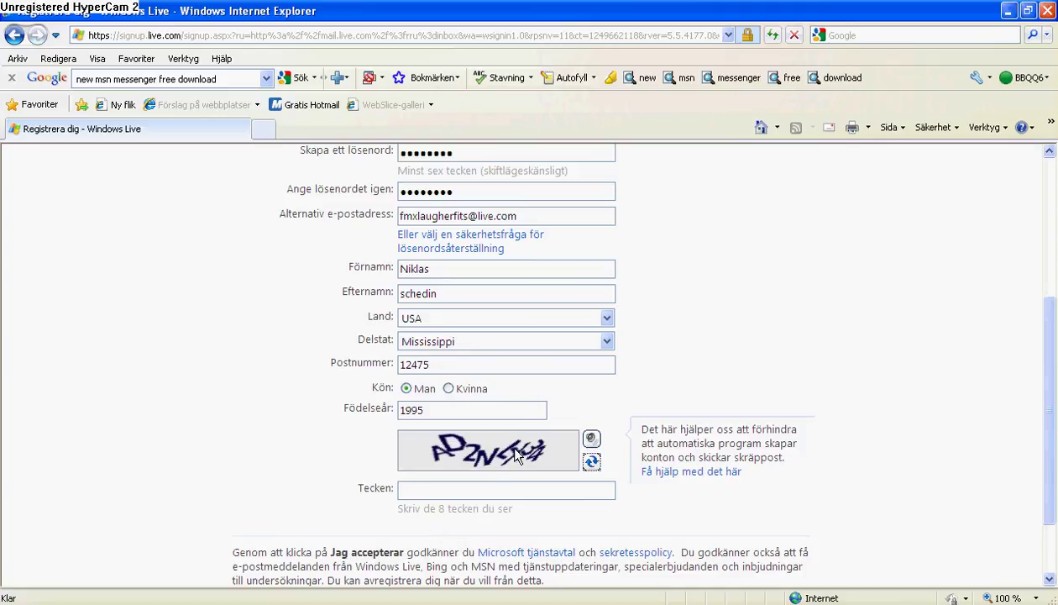
Refresh the verification image, enter its characters, and submit the form with Jag accepterar
click(592, 462)
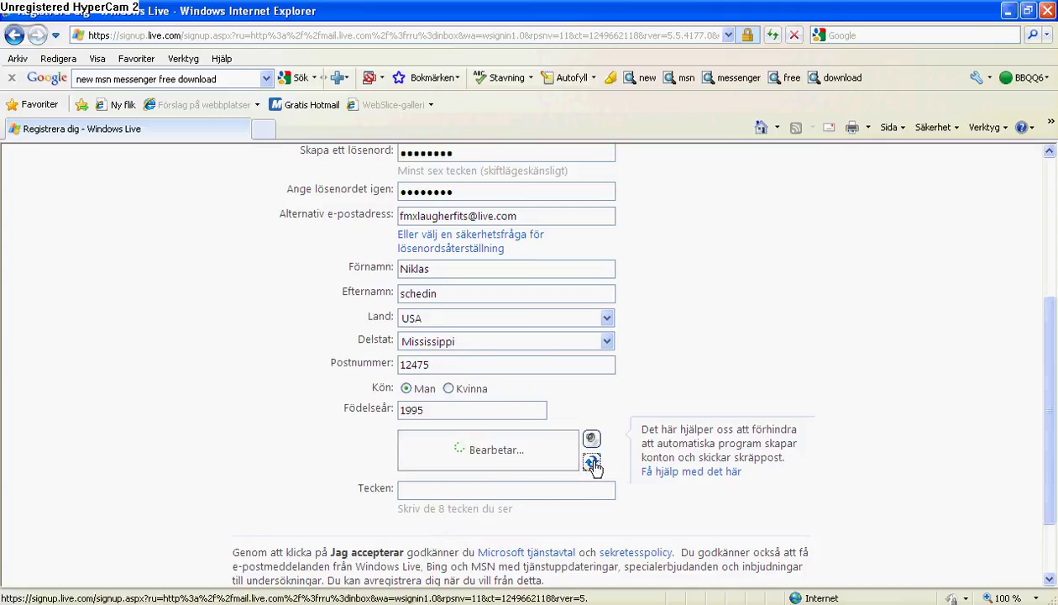
click(466, 489)
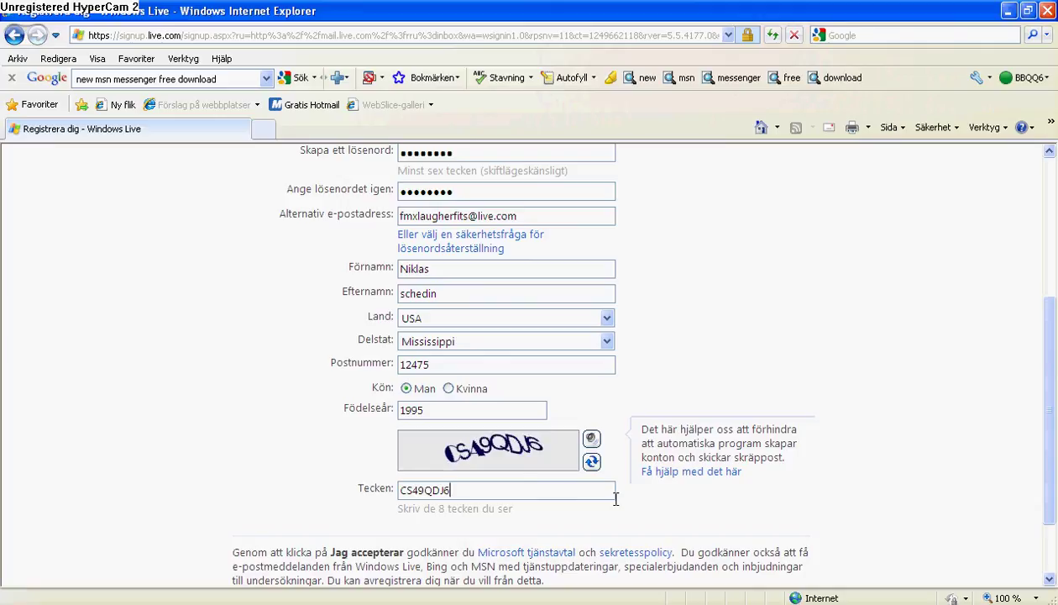
scroll(622, 496, down, 2)
click(462, 526)
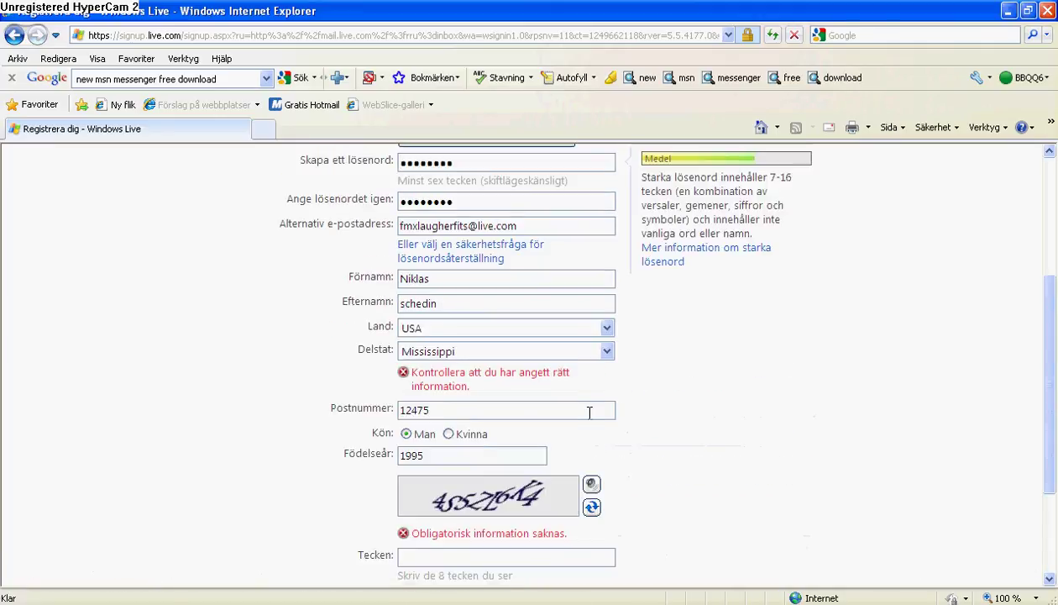
Replace the rejected Postnummer value with a revised code containing no space
drag(590, 412, 388, 396)
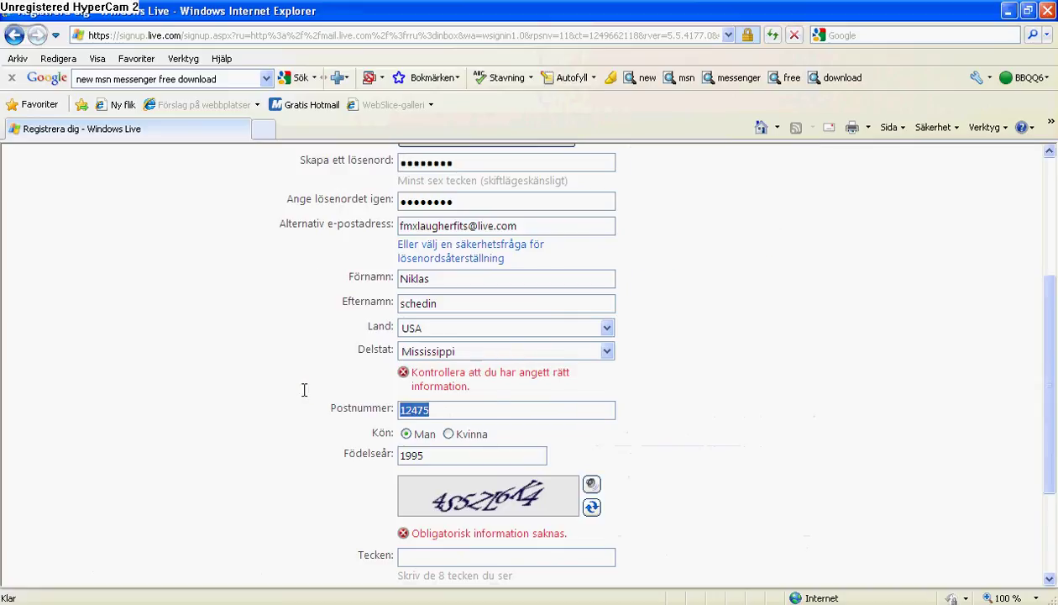
key(BackSpace)
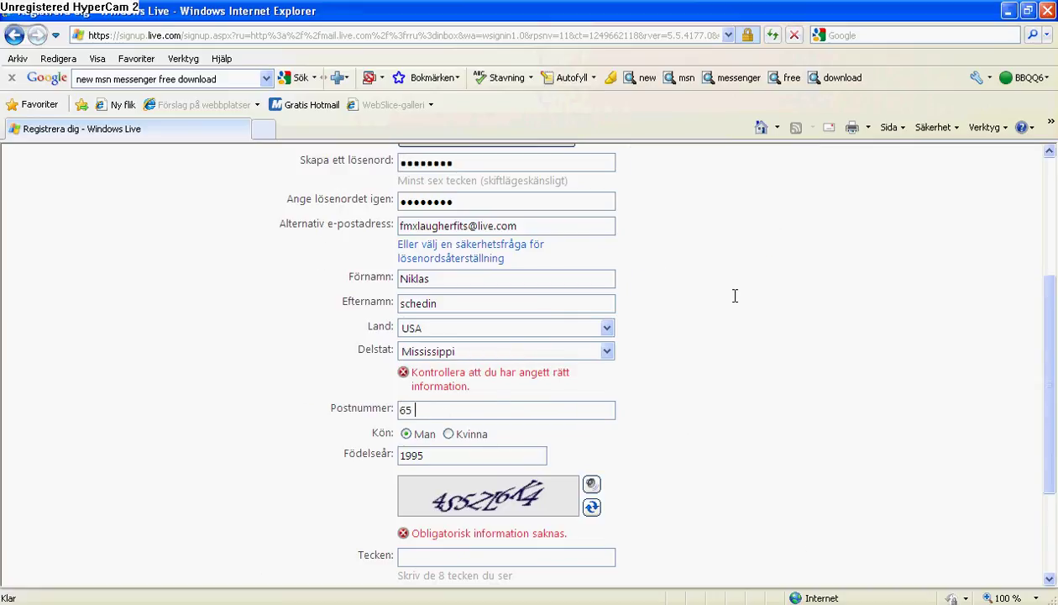
scroll(647, 346, down, 2)
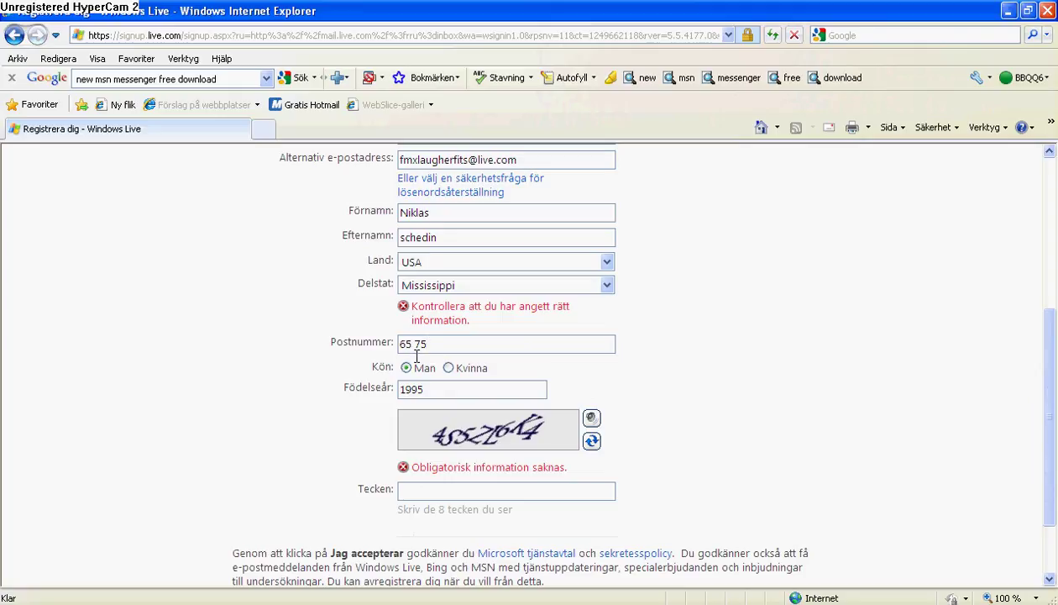
key(BackSpace)
Enter all eight characters of the new verification image in the Tecken field
click(575, 490)
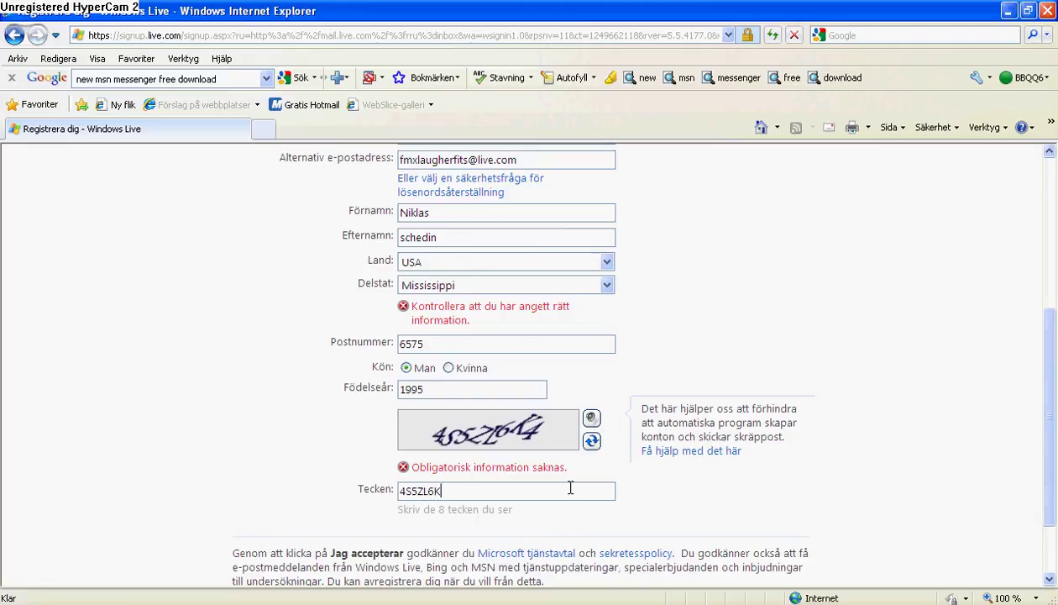
text(4)
scroll(570, 488, down, 2)
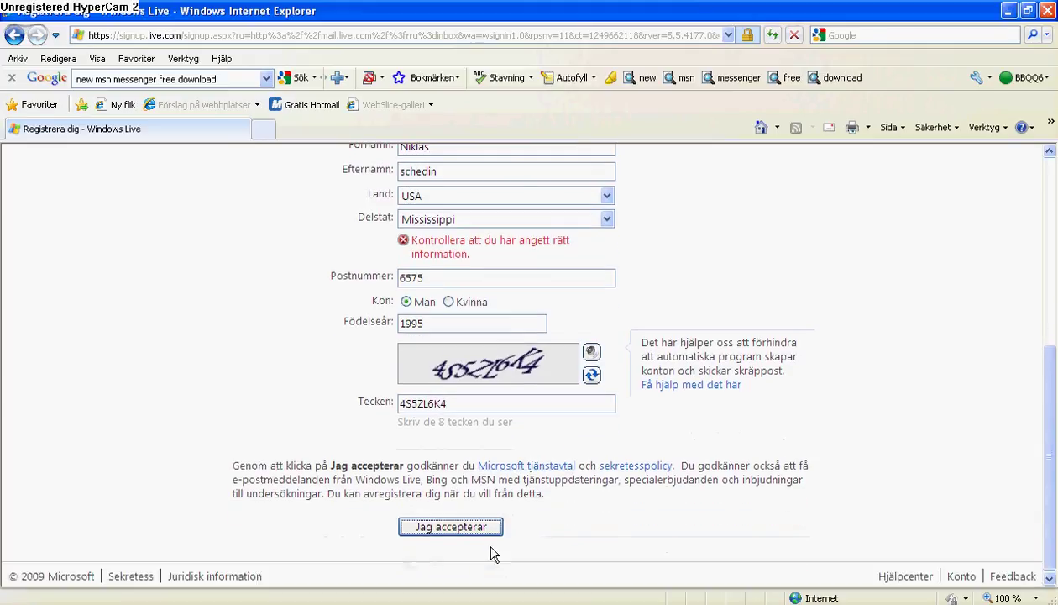
Resubmit the form, then set the Land dropdown to Sverige
click(485, 540)
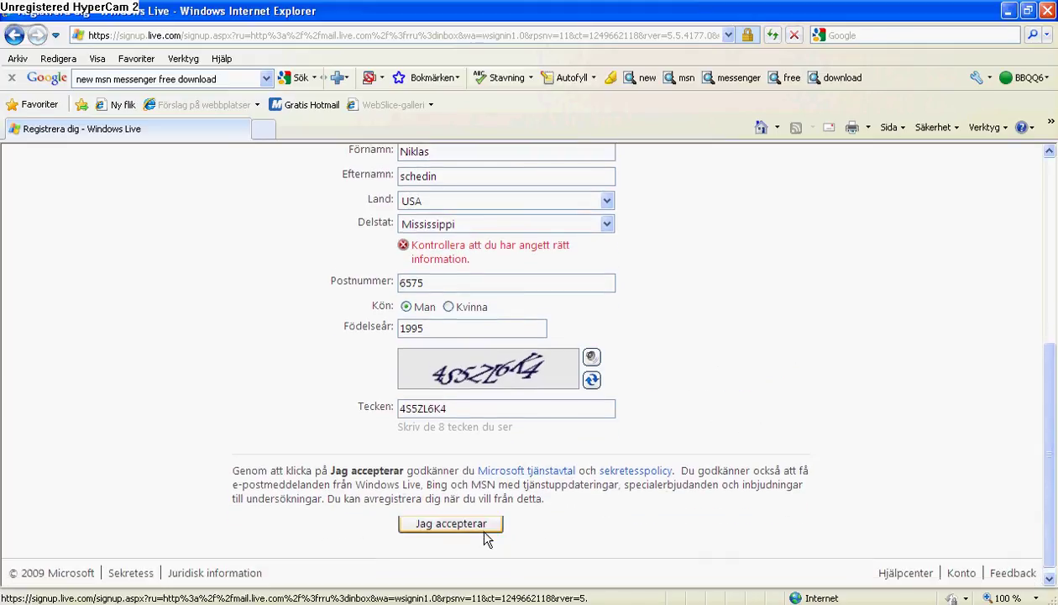
scroll(624, 296, up, 4)
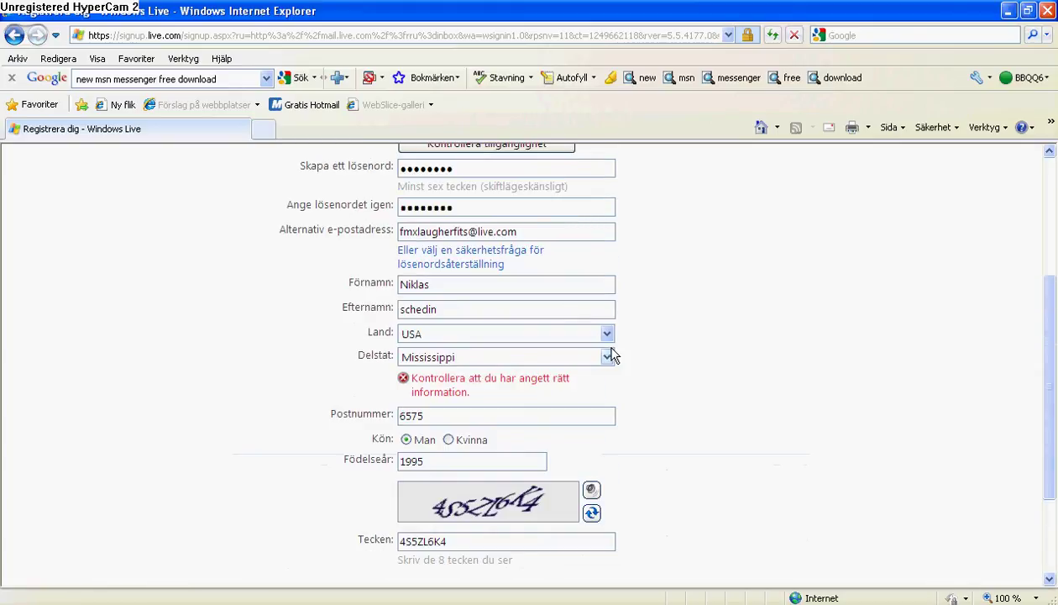
click(606, 333)
scroll(482, 79, up, 20)
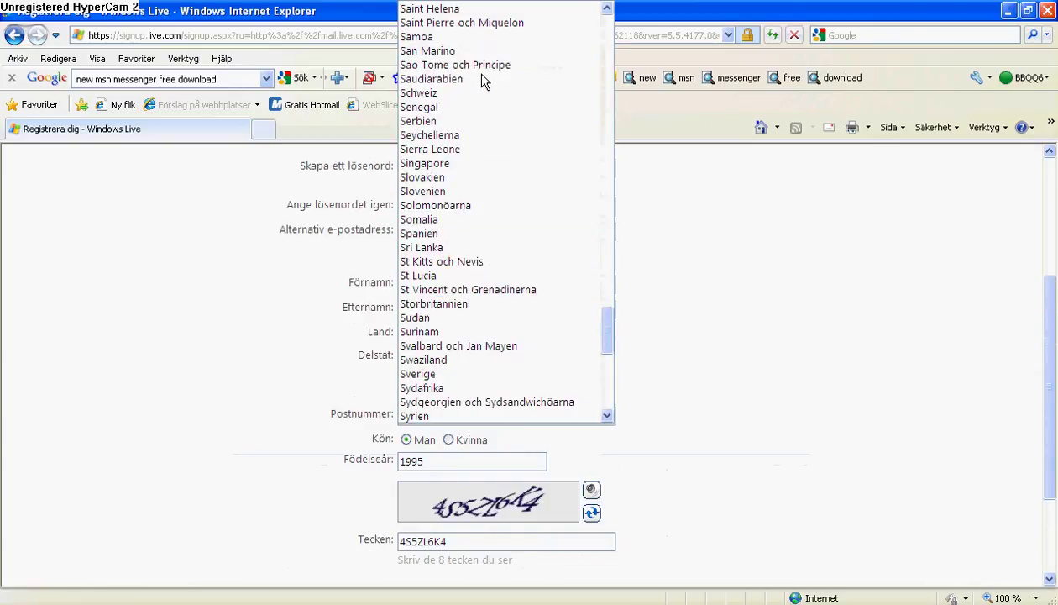
scroll(471, 83, up, 13)
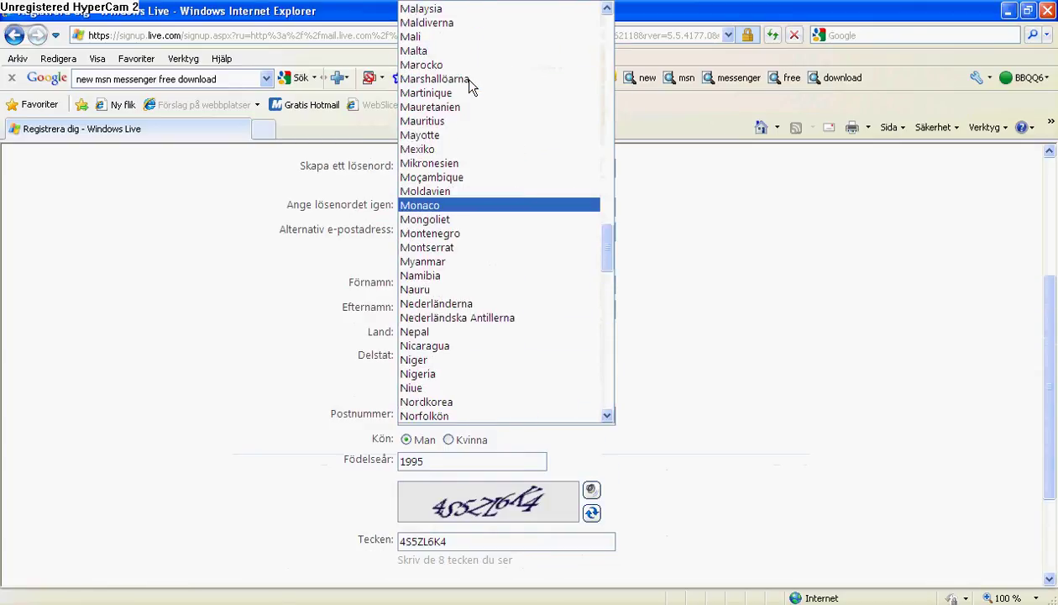
scroll(471, 101, up, 18)
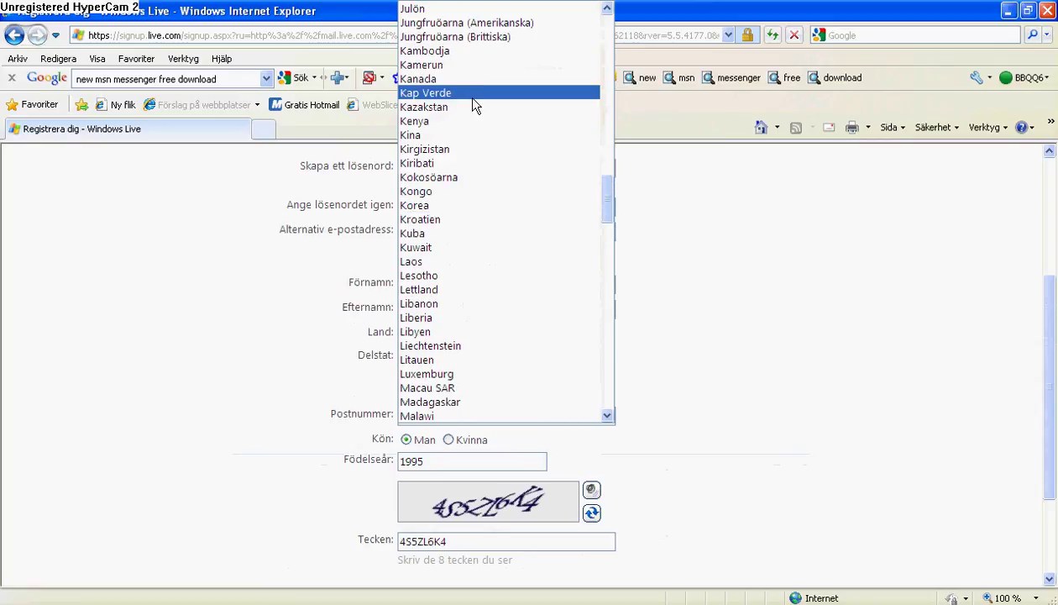
scroll(469, 107, up, 2)
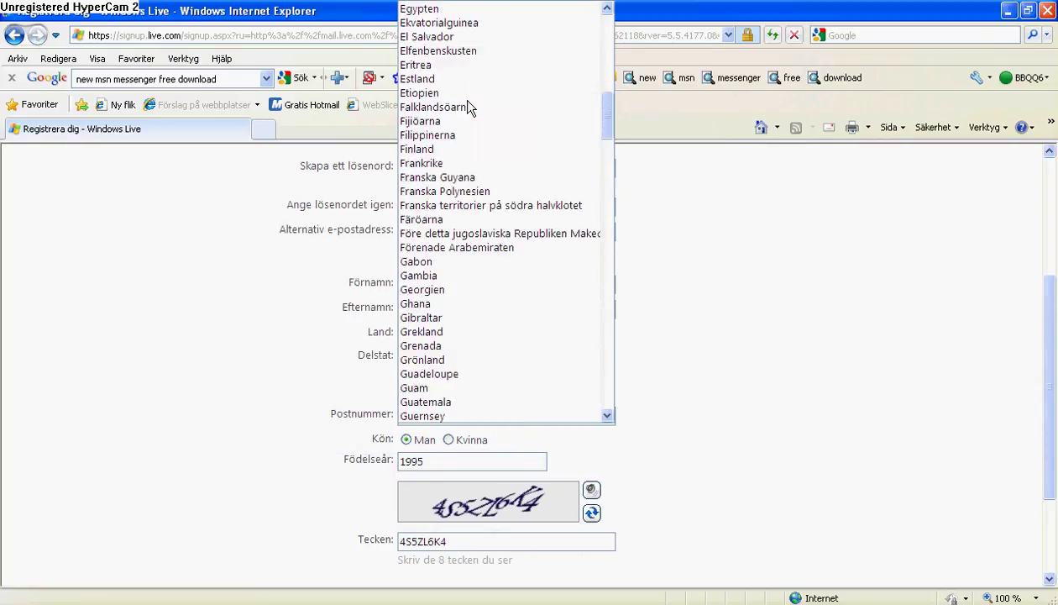
scroll(487, 113, down, 20)
scroll(503, 120, down, 10)
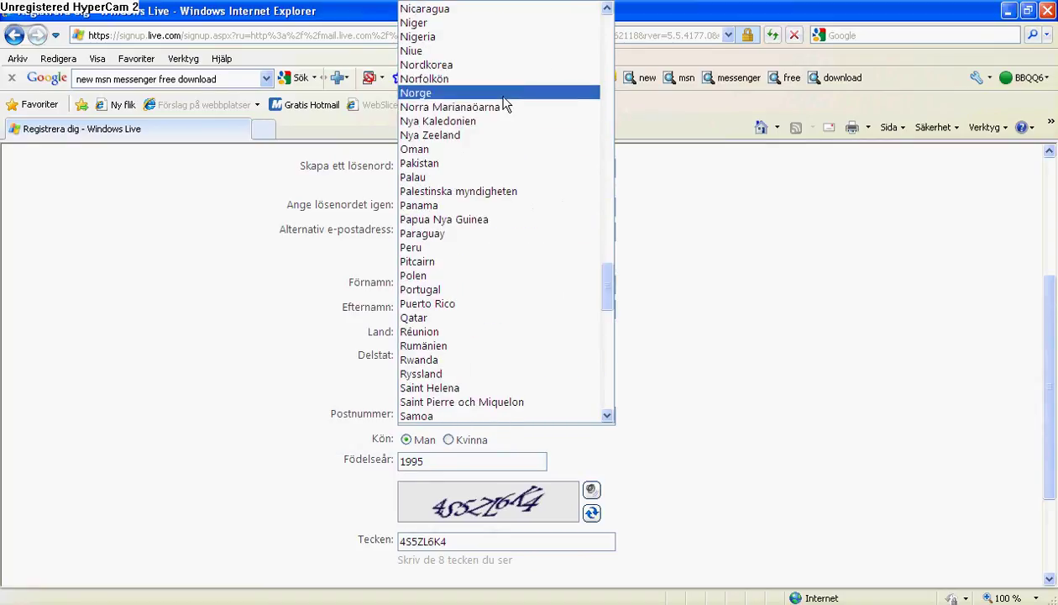
scroll(515, 297, down, 2)
scroll(529, 323, down, 1)
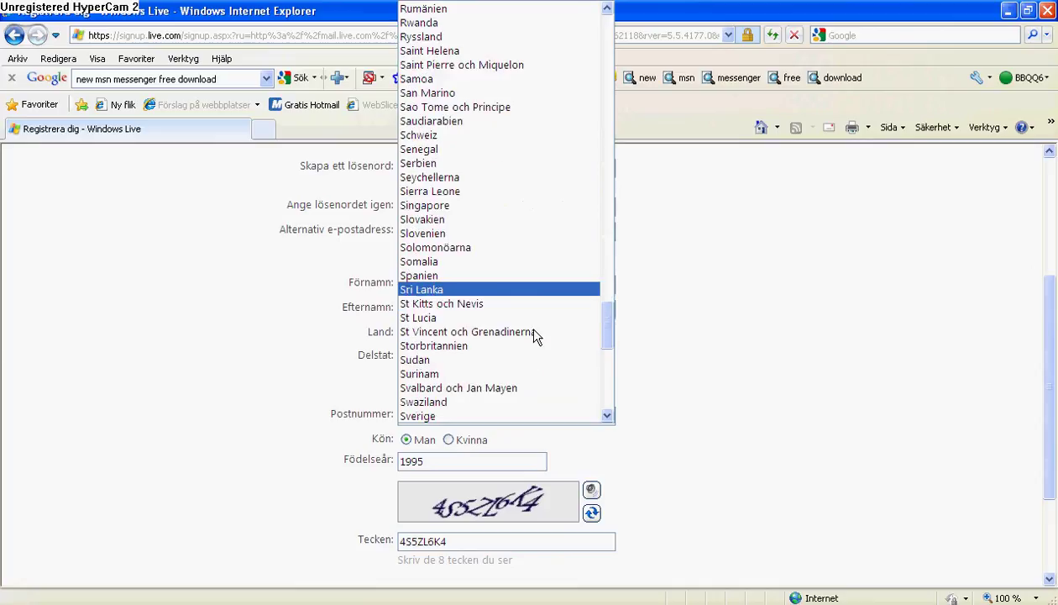
scroll(554, 285, down, 1)
click(561, 373)
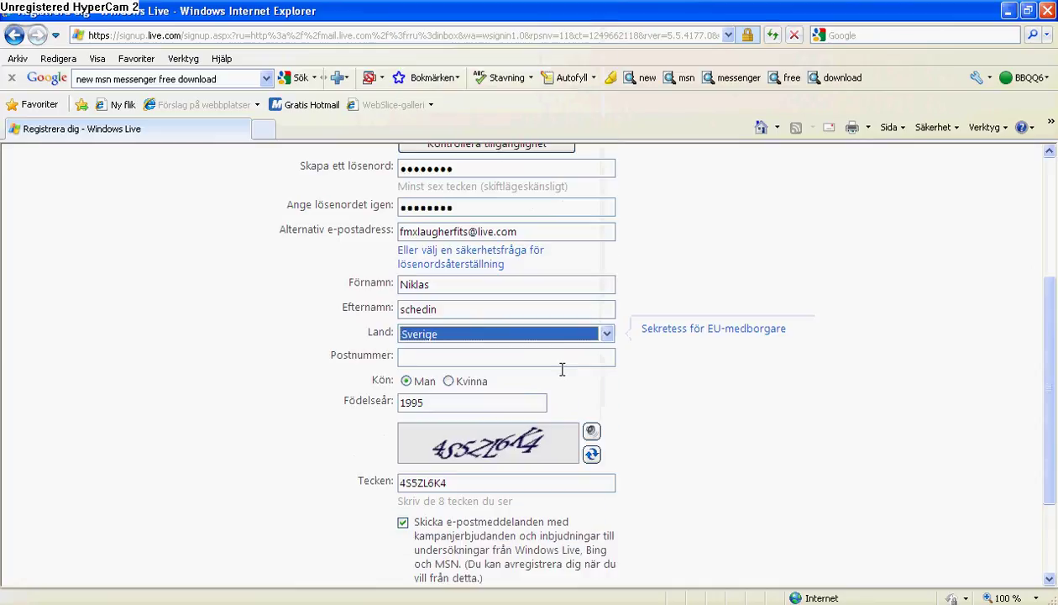
Re-enter the postal code and submit the sign-up form with Jag accepterar
click(516, 353)
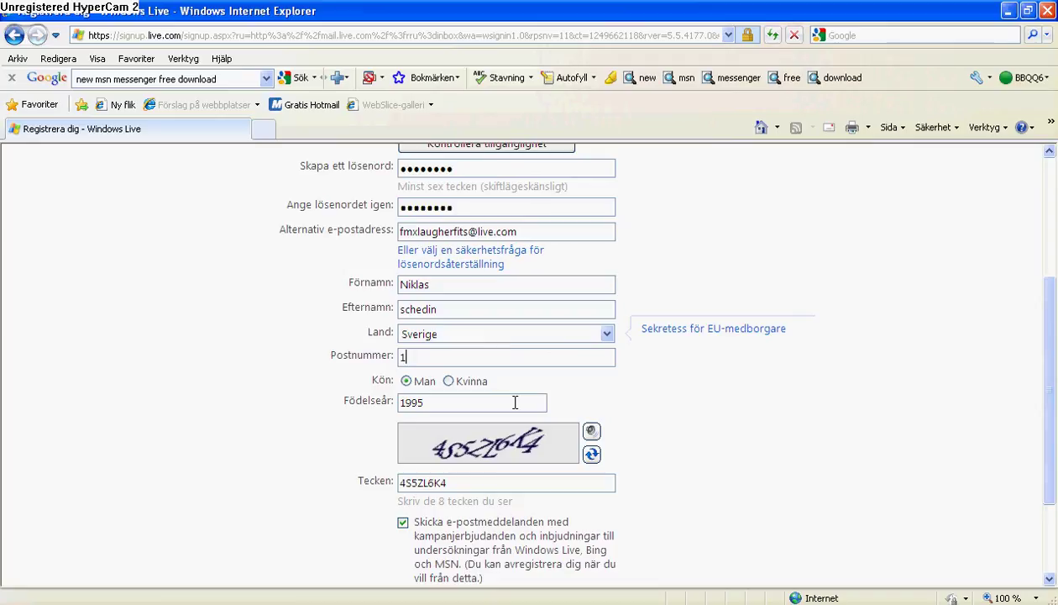
scroll(520, 401, down, 3)
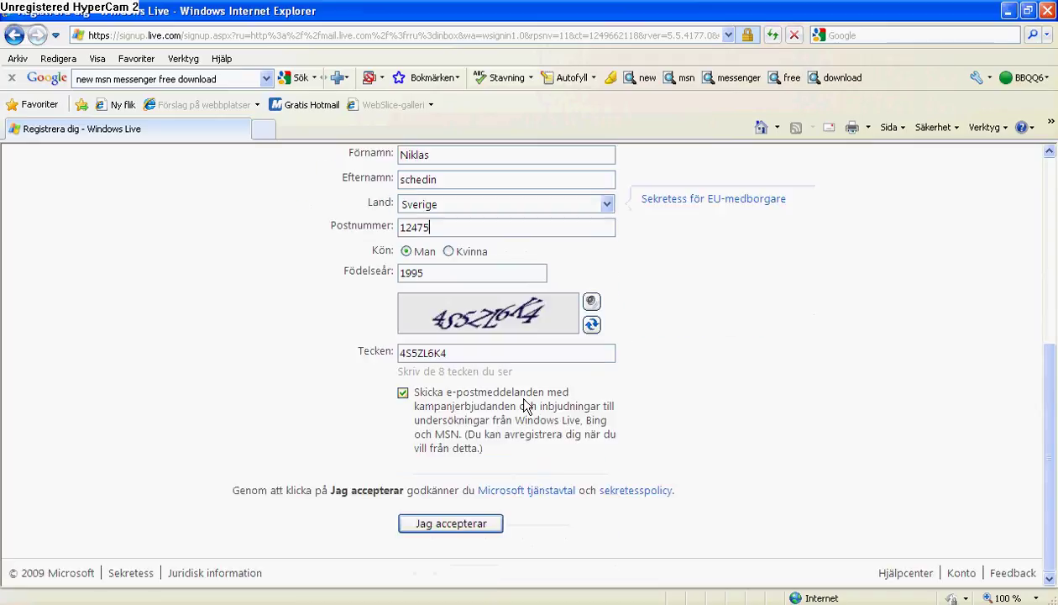
click(451, 522)
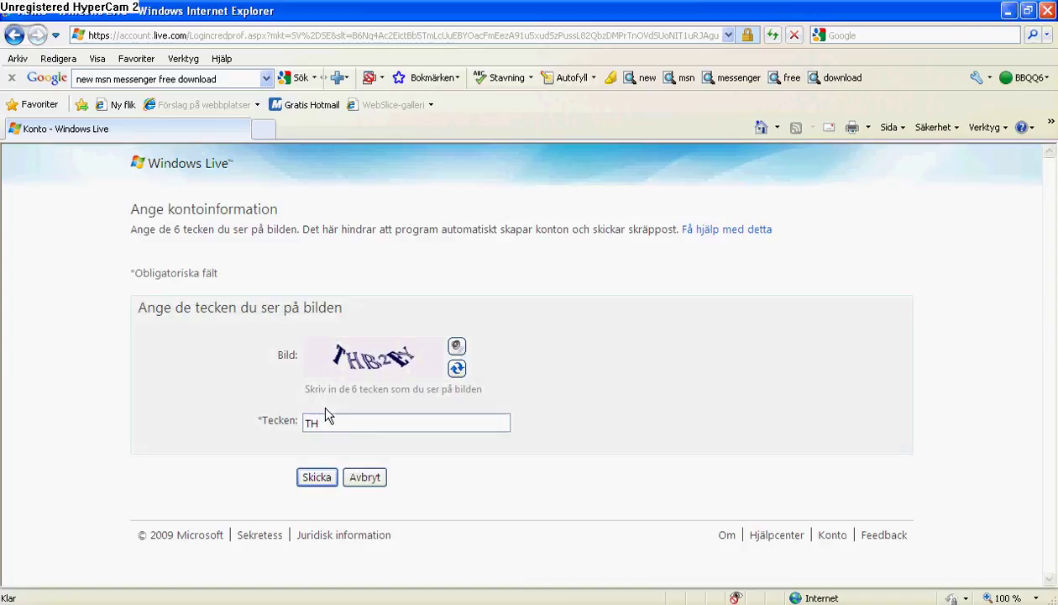
Enter the six-character image code in Tecken and submit it with Skicka
text(B2EY)
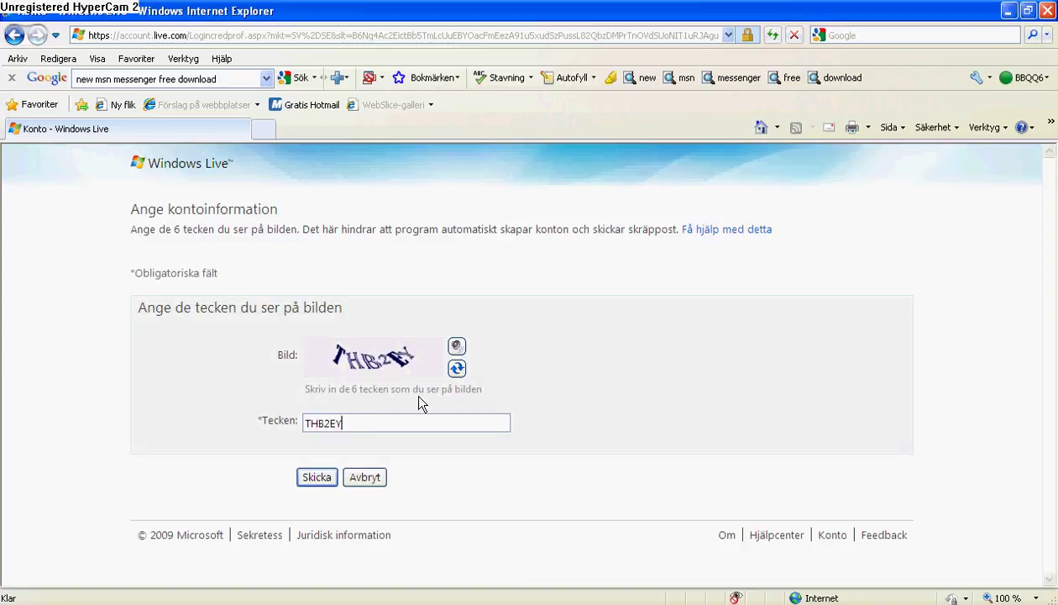
click(317, 477)
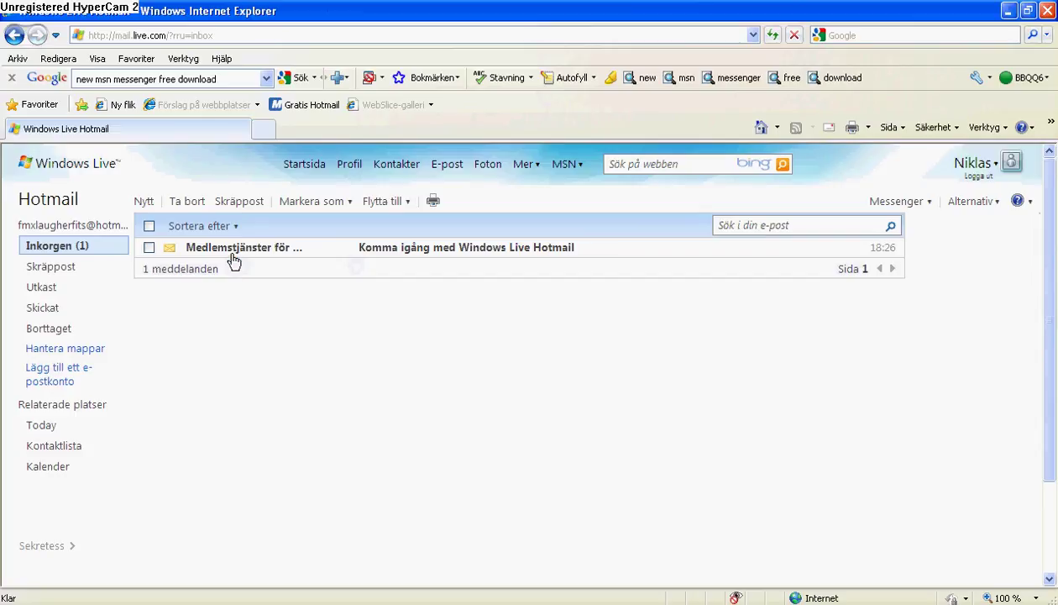
Open the welcome e-mail in Inkorgen and launch Messenger via the tray icon's Öppna Messenger
click(227, 249)
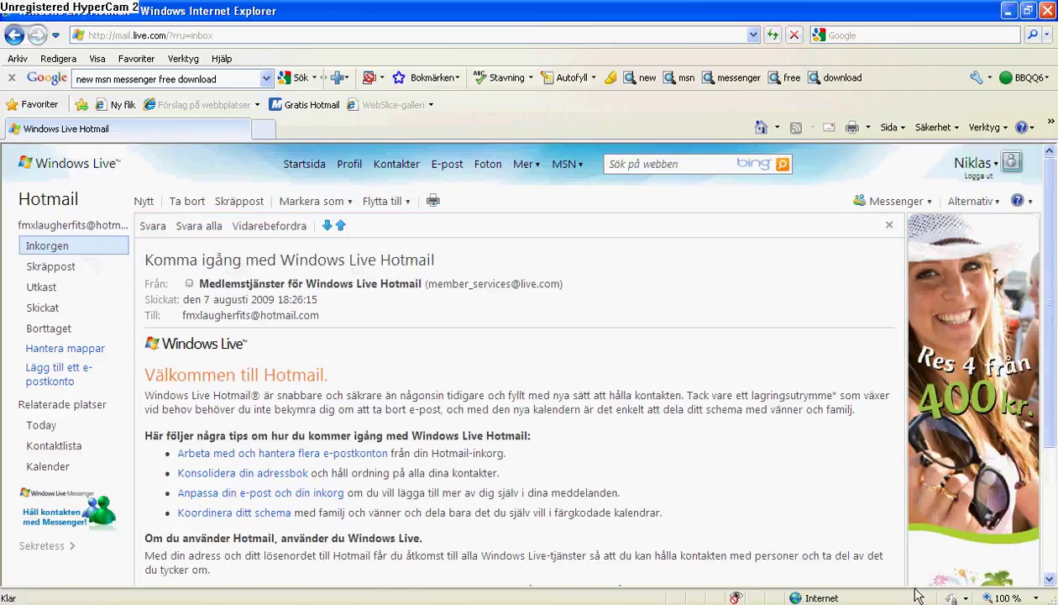
right_click(802, 604)
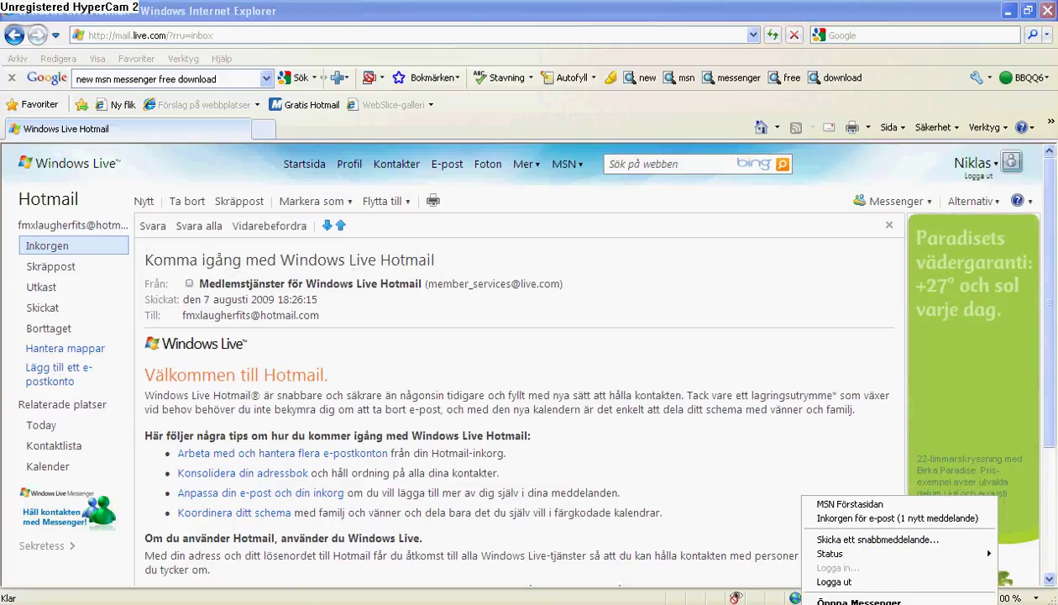
click(858, 601)
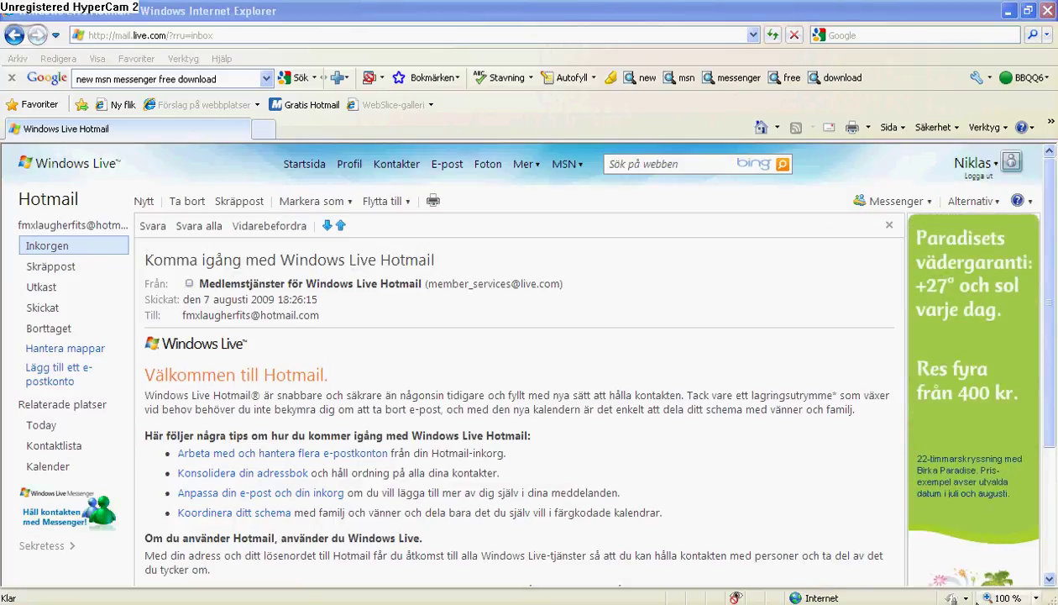
right_click(810, 603)
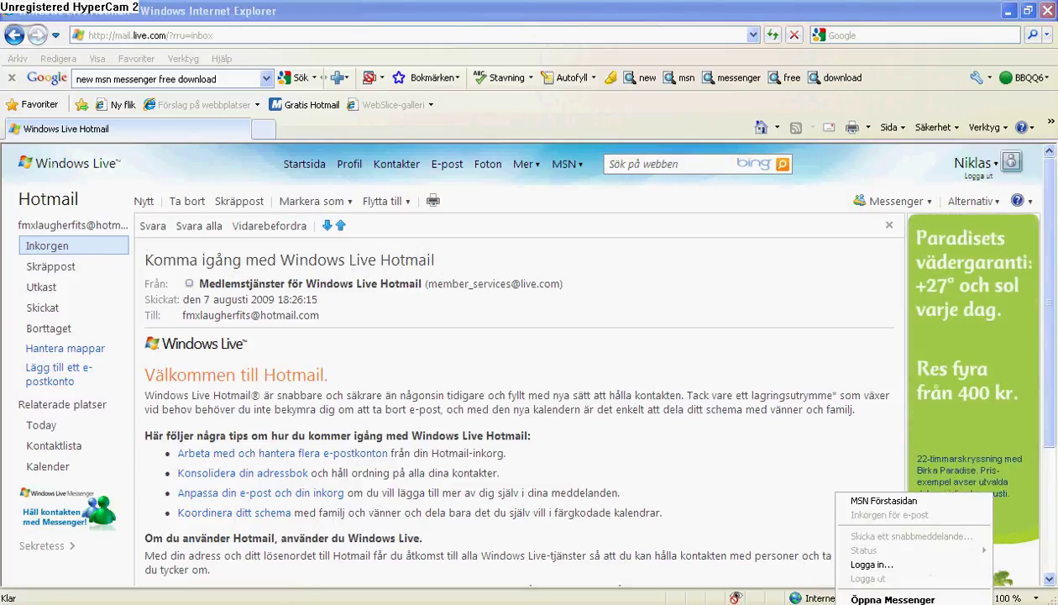
click(858, 587)
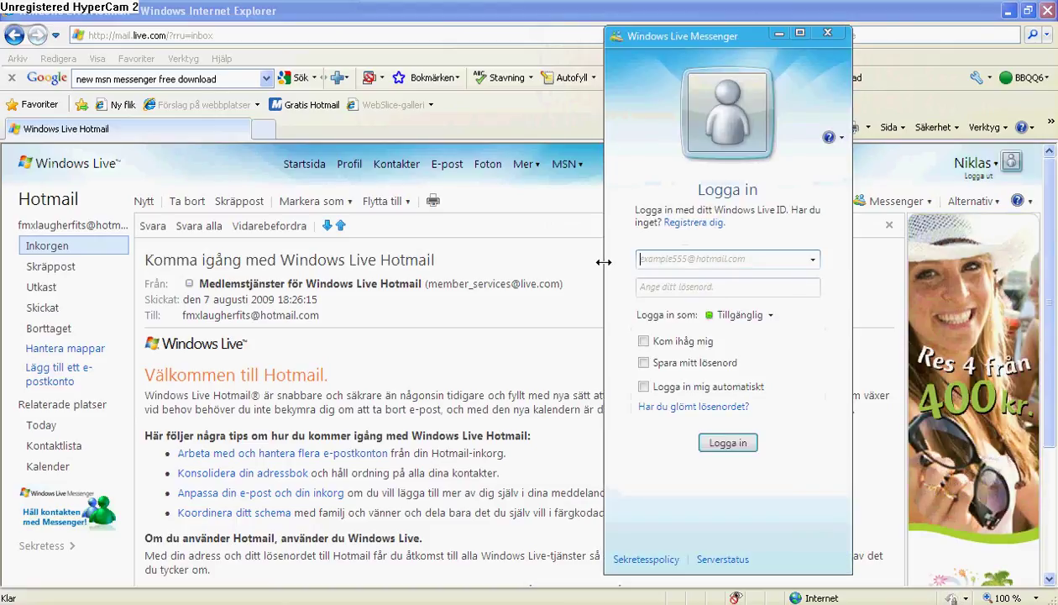
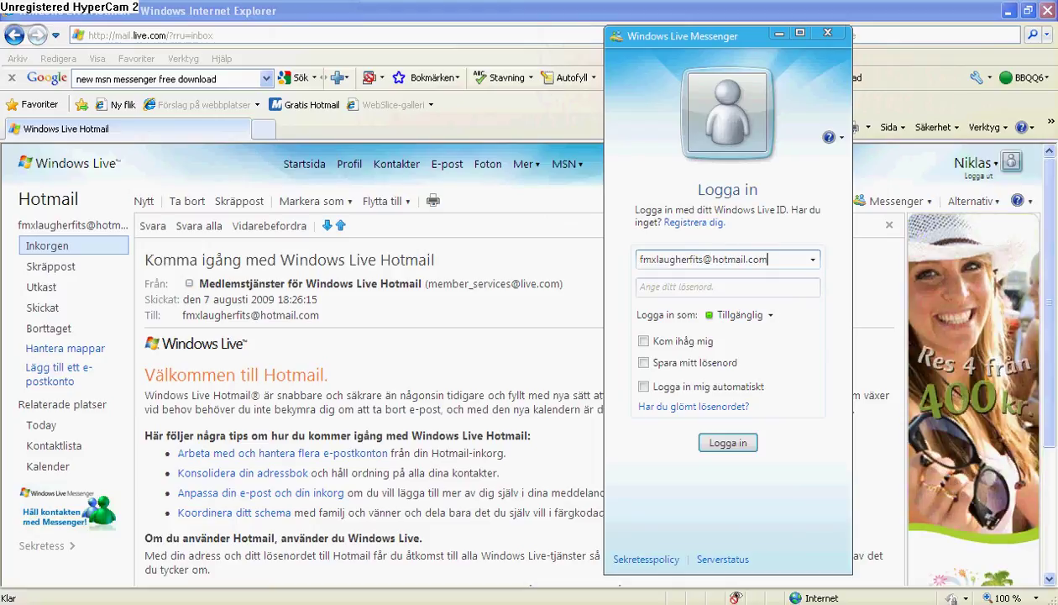
Enter the new Hotmail account's e-mail address and its password
key(Tab)
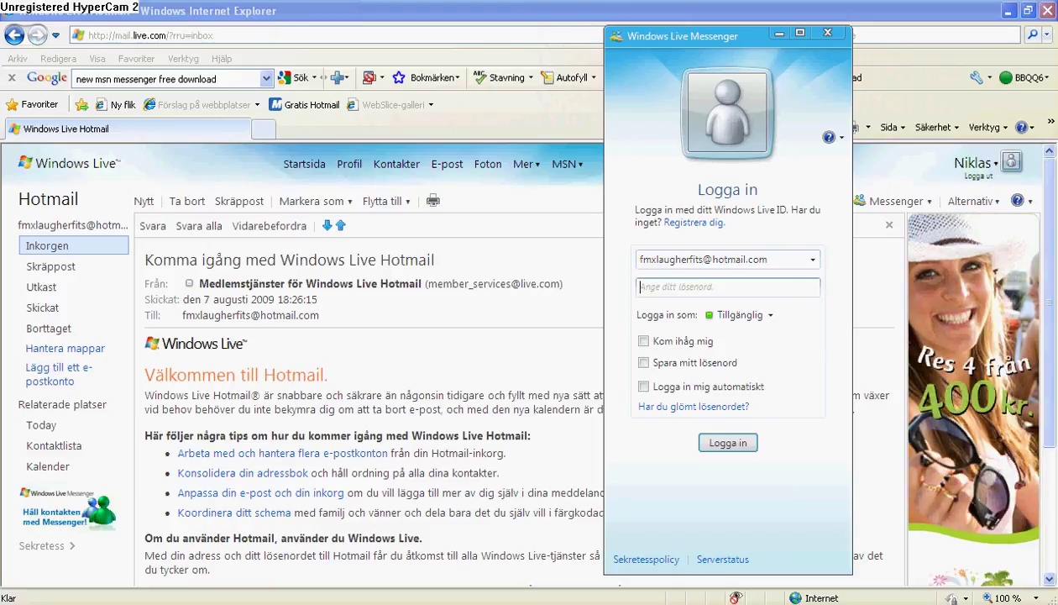
text(***)
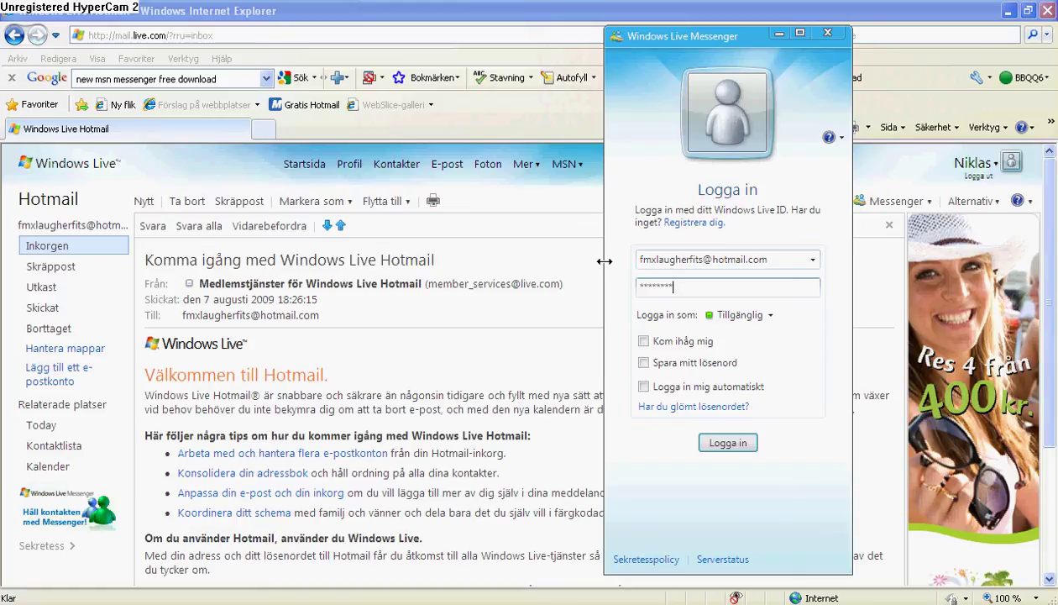
Tick Kom ihåg mig, Spara mitt lösenord and Logga in mig automatiskt, then sign in
click(643, 341)
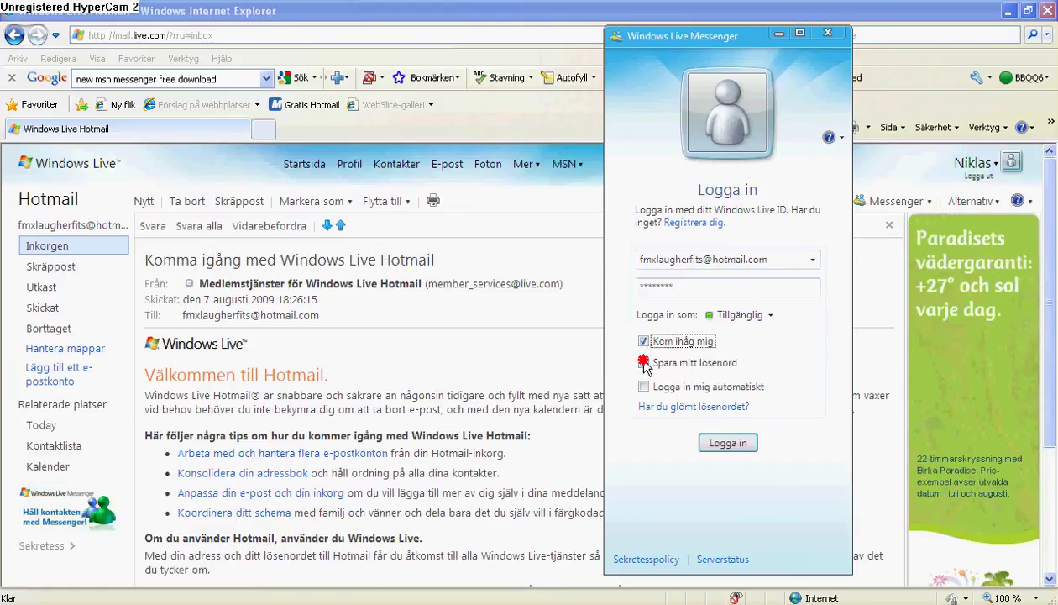
click(643, 362)
click(644, 386)
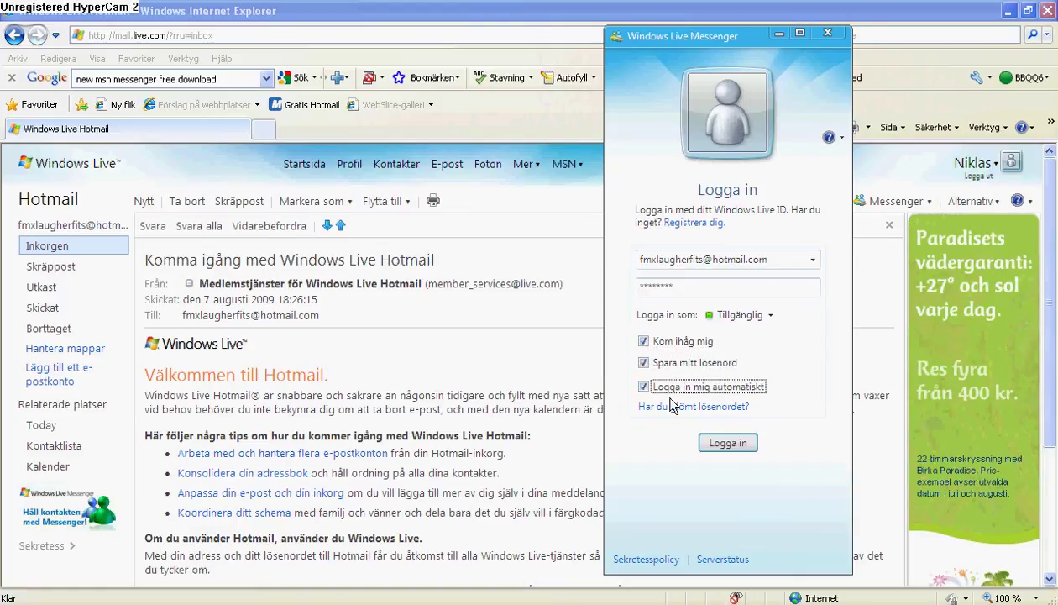
click(729, 445)
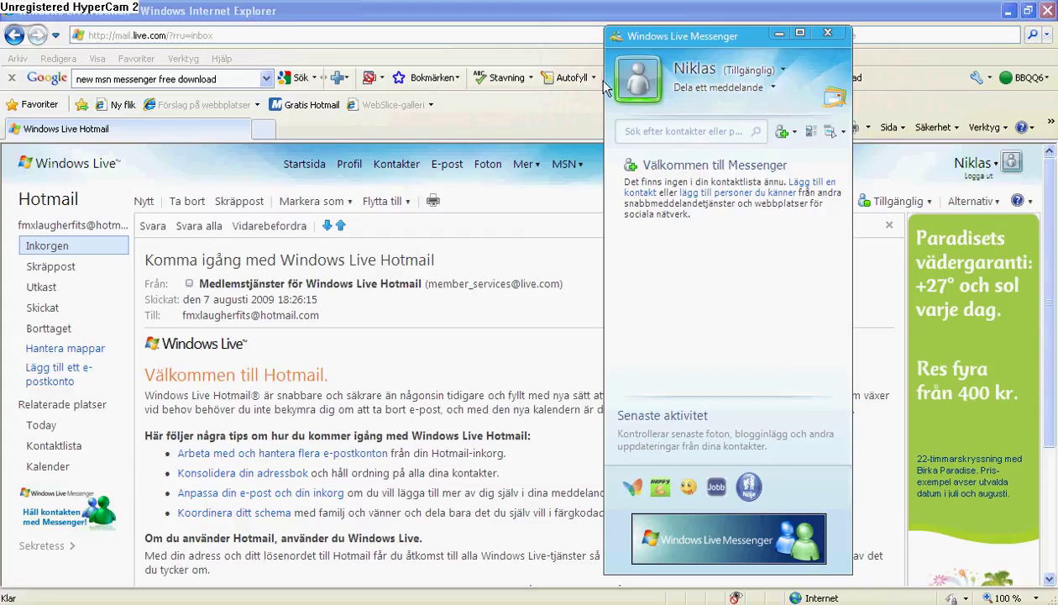
Close the extra browser window, the Välkommen welcome window and the account contact card
click(629, 39)
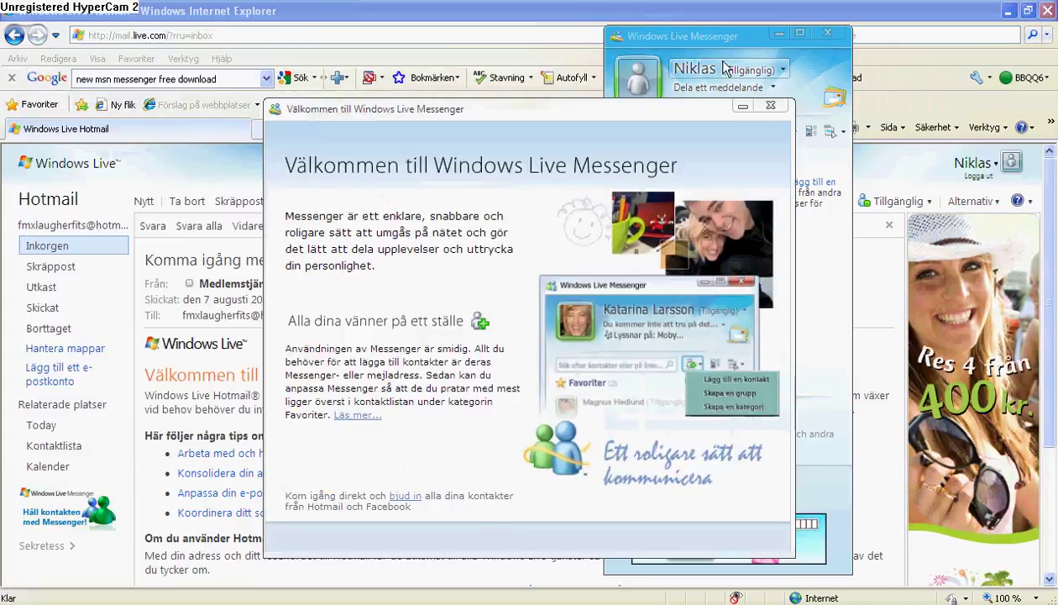
click(773, 110)
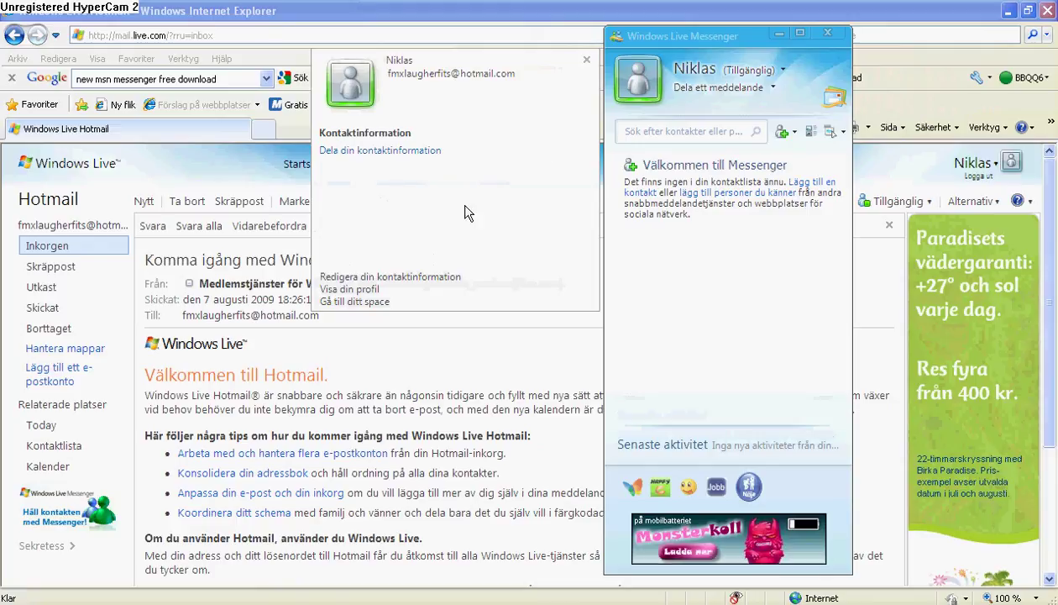
click(586, 60)
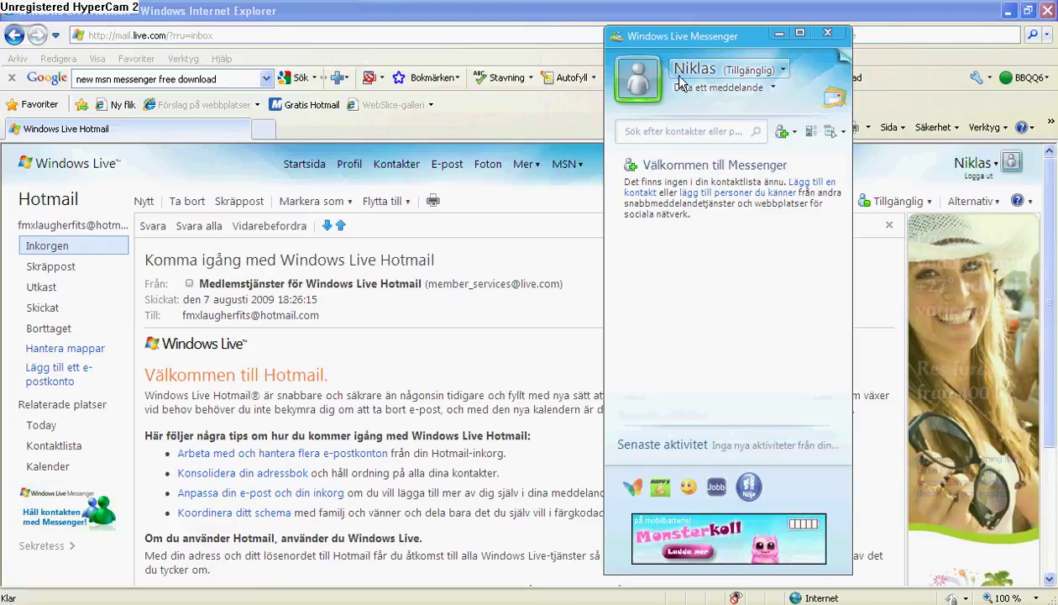
click(760, 85)
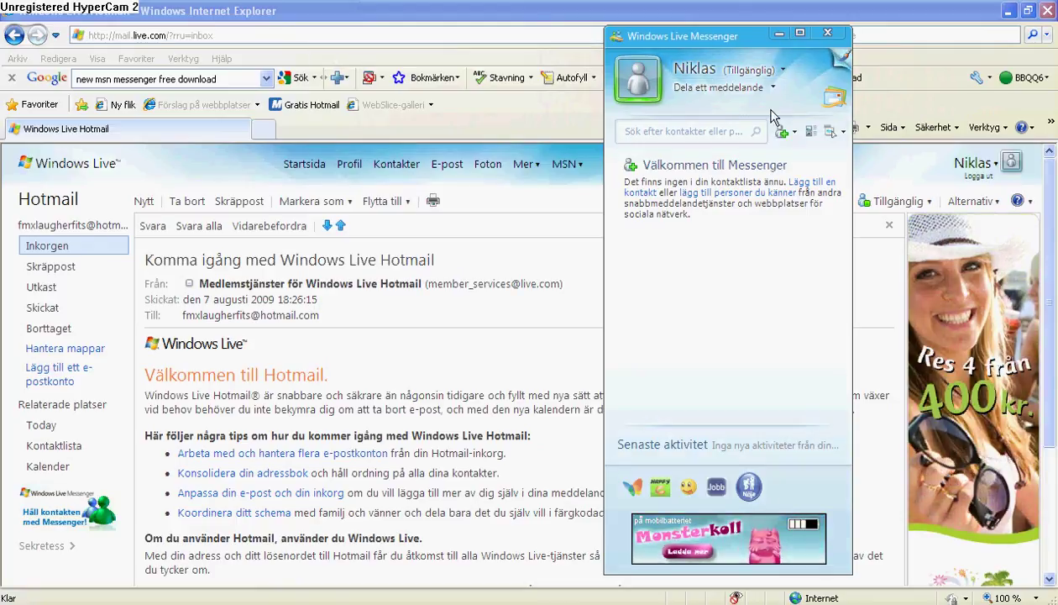
Change the display picture to the sunglasses guitarist image via Byt visningsbild...
click(717, 71)
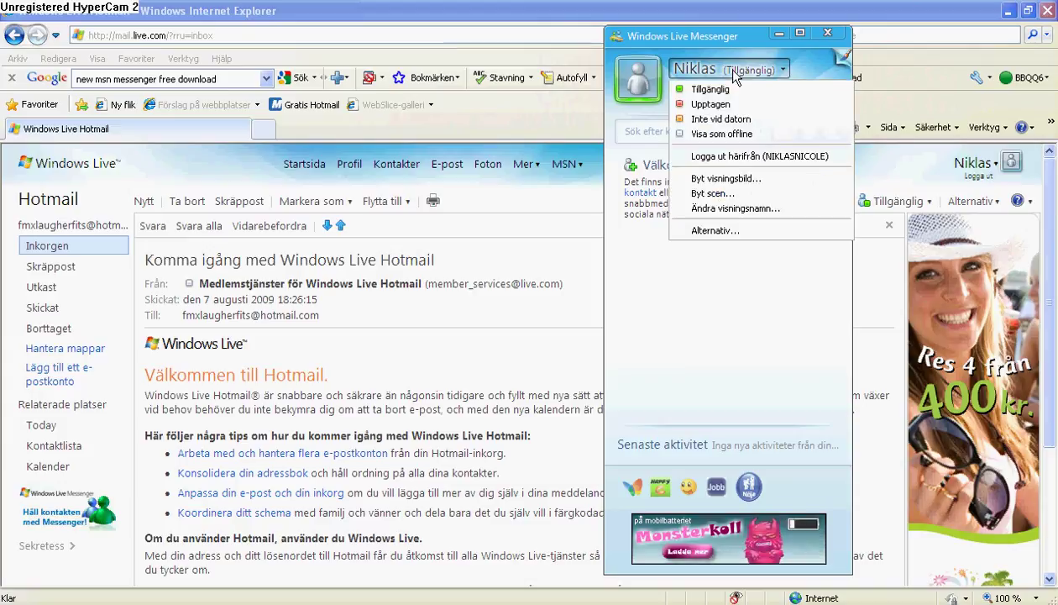
click(751, 178)
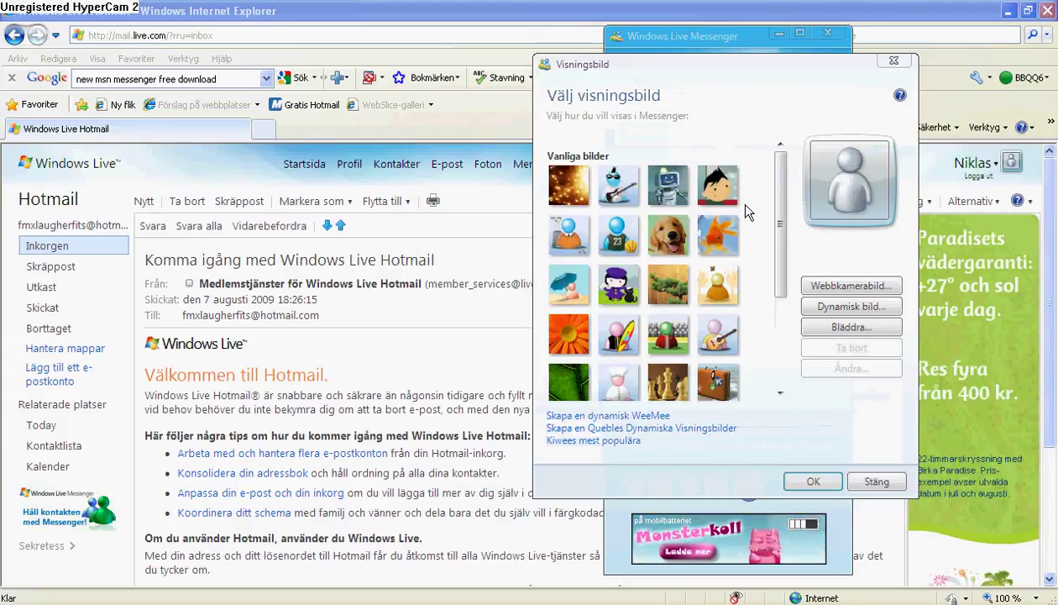
drag(776, 176, 780, 225)
click(676, 217)
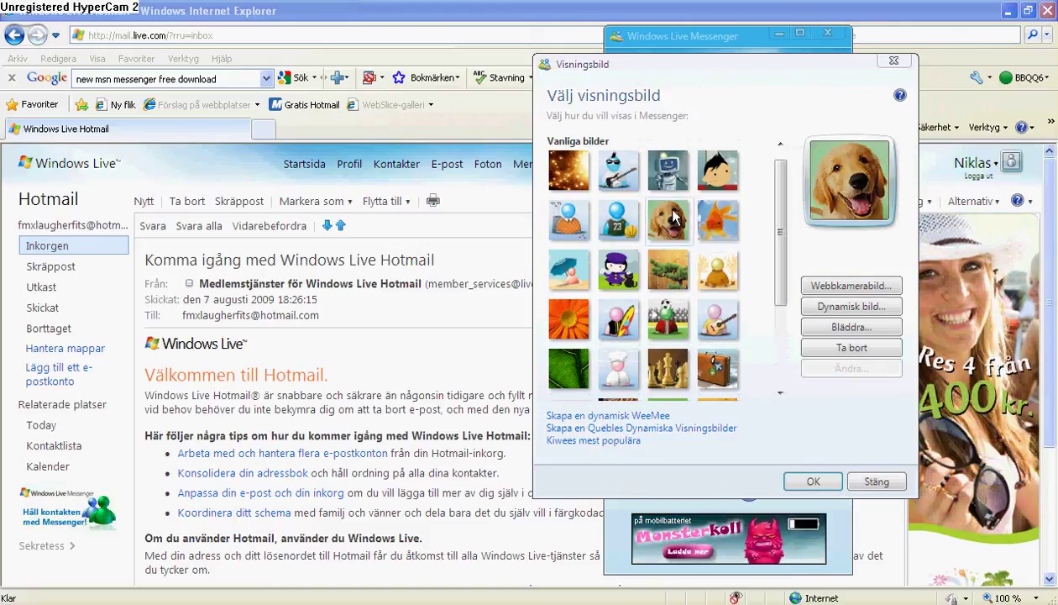
click(667, 170)
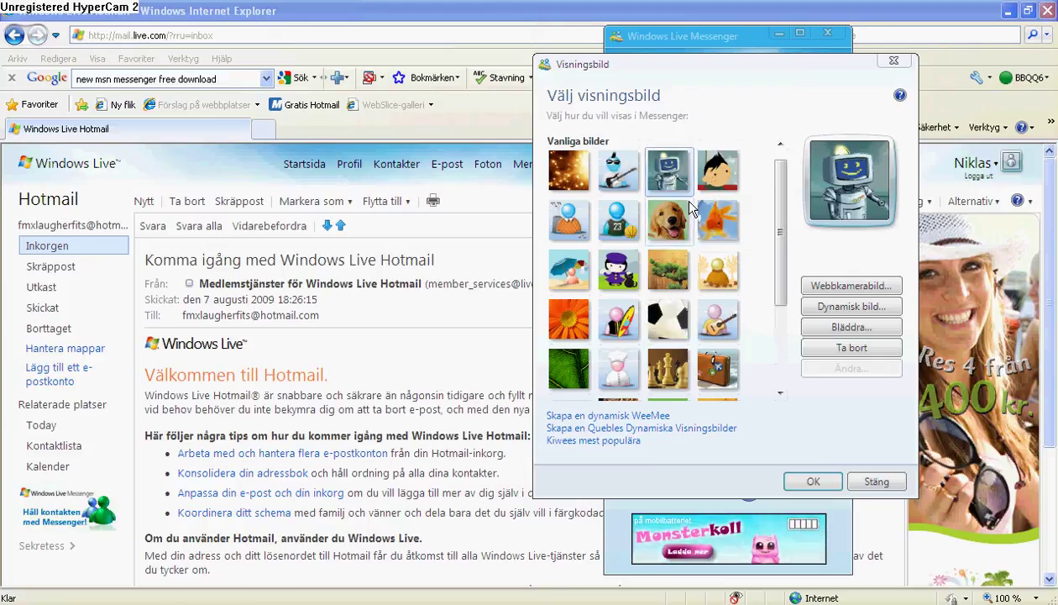
click(718, 171)
click(621, 178)
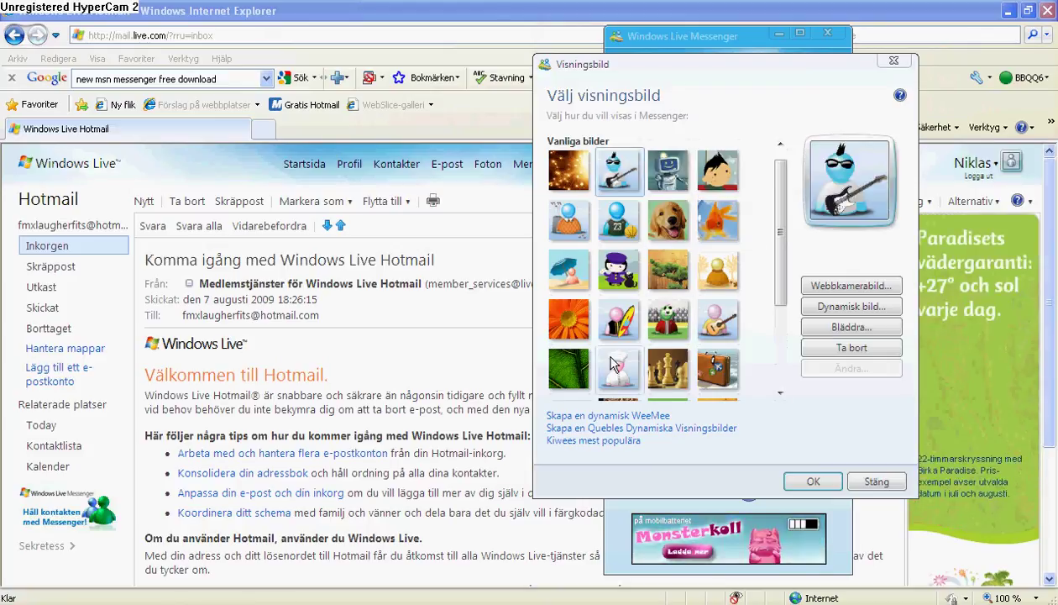
click(811, 481)
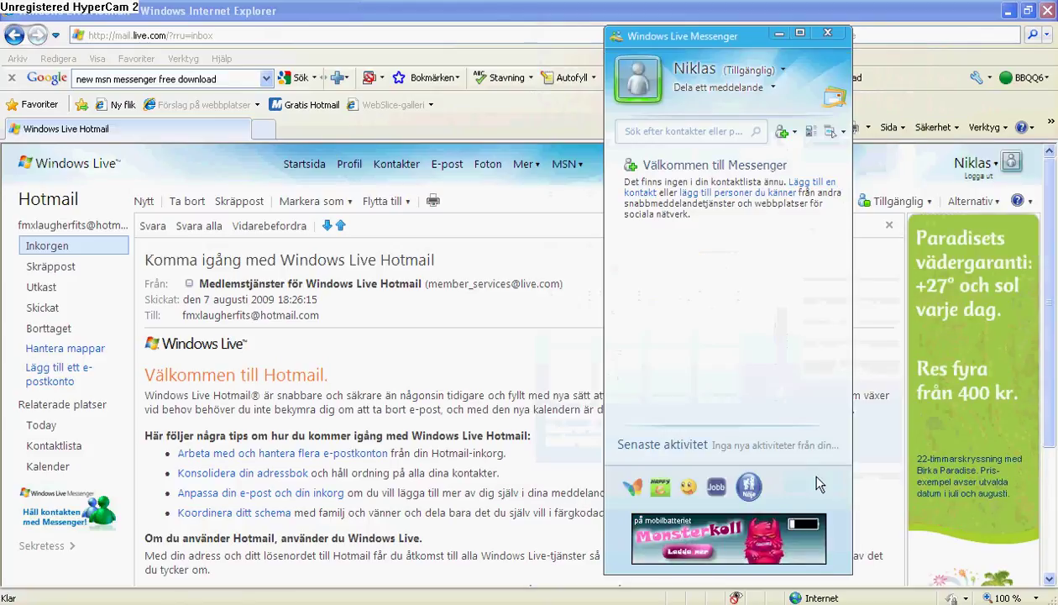
Set the personal message to "hi youtube"
click(733, 87)
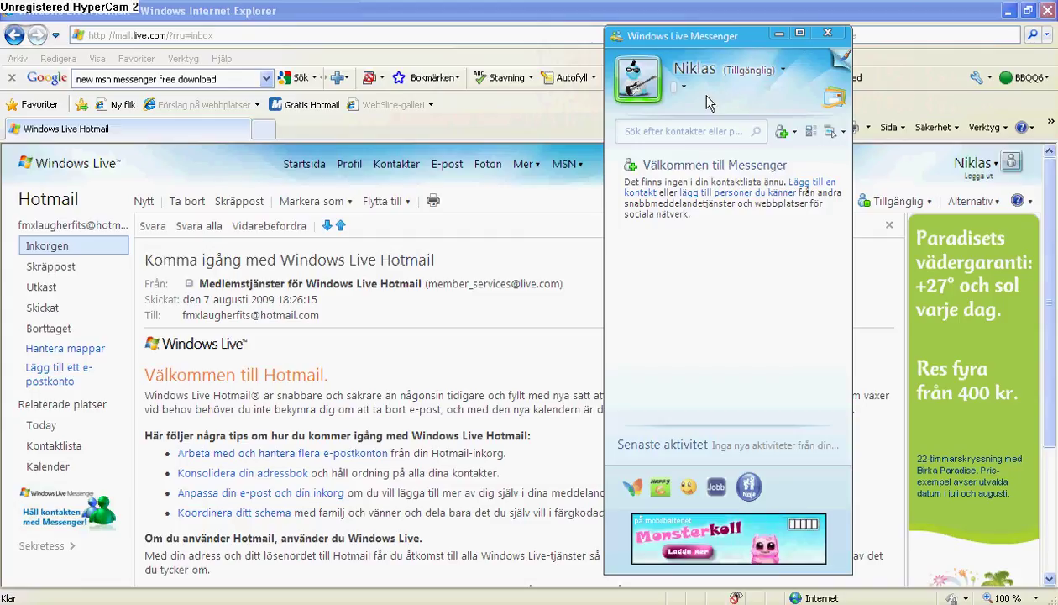
text(hi)
key(Return)
text(youtube)
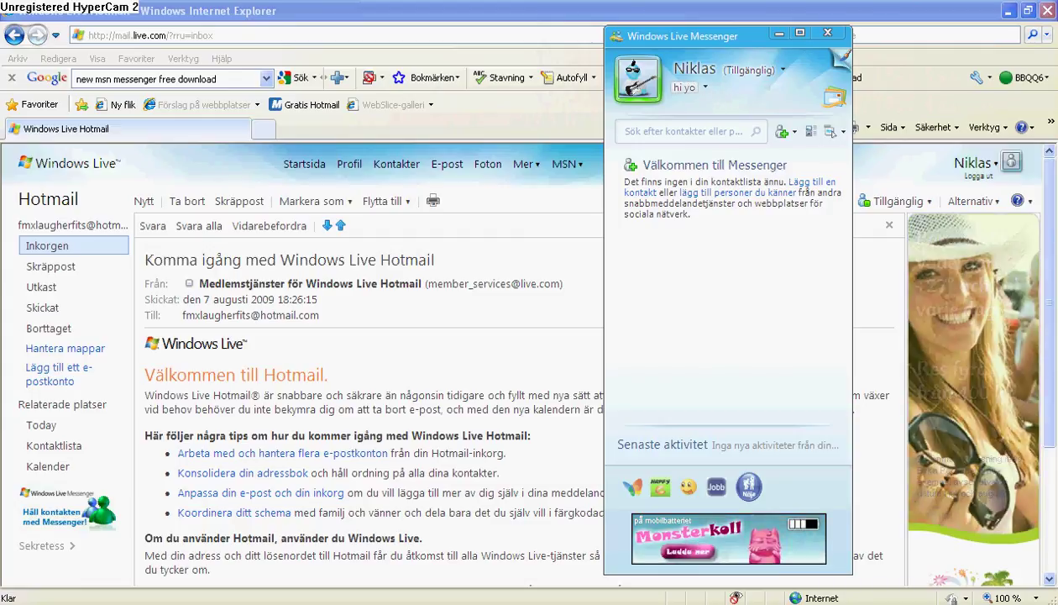
key(Return)
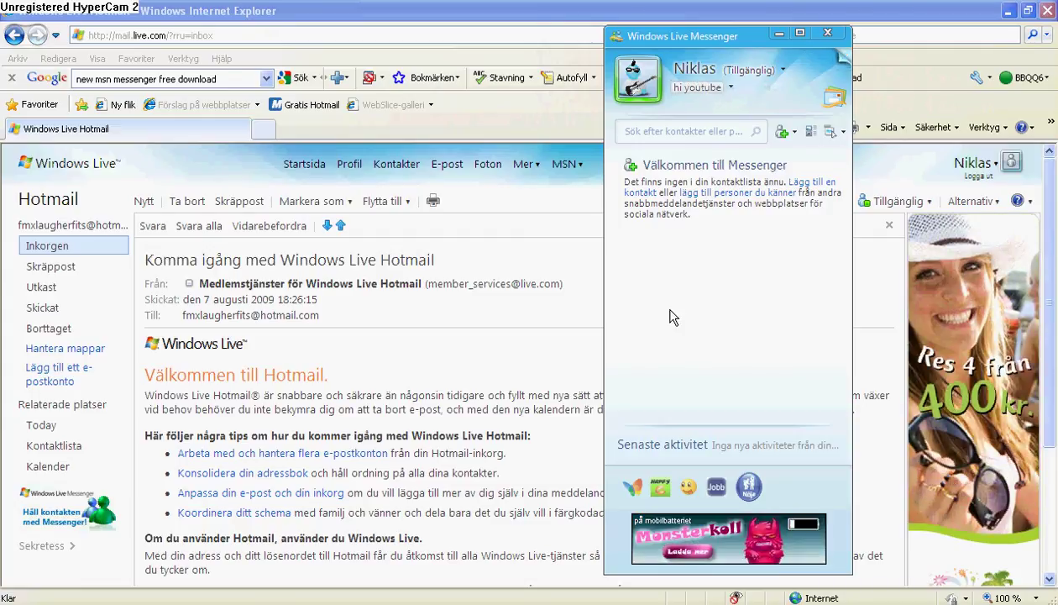
Add a new contact via Lägg till en kontakt, entering a friend's Hotmail address
click(784, 131)
click(840, 155)
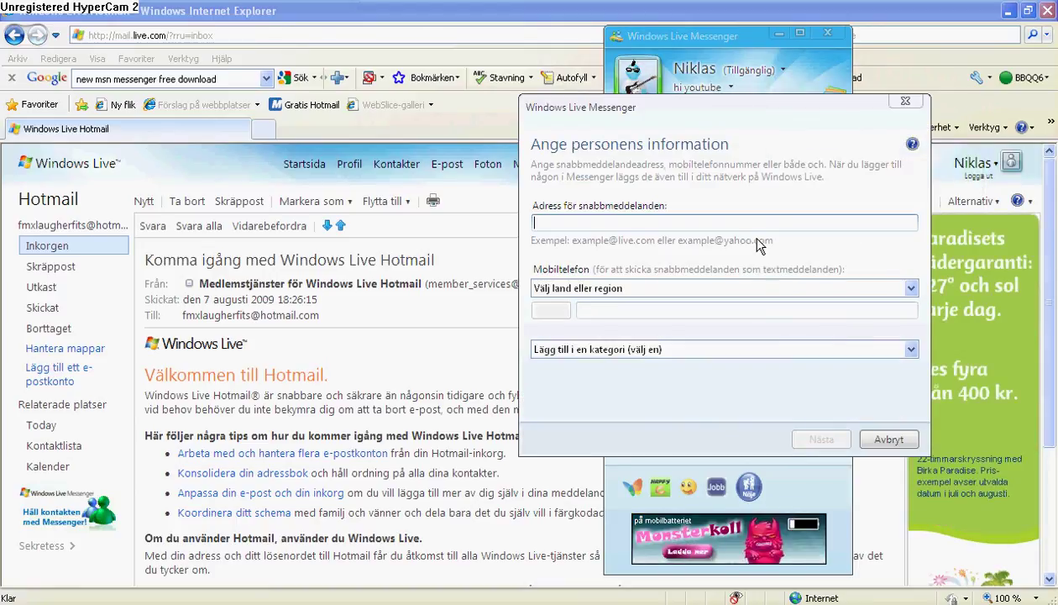
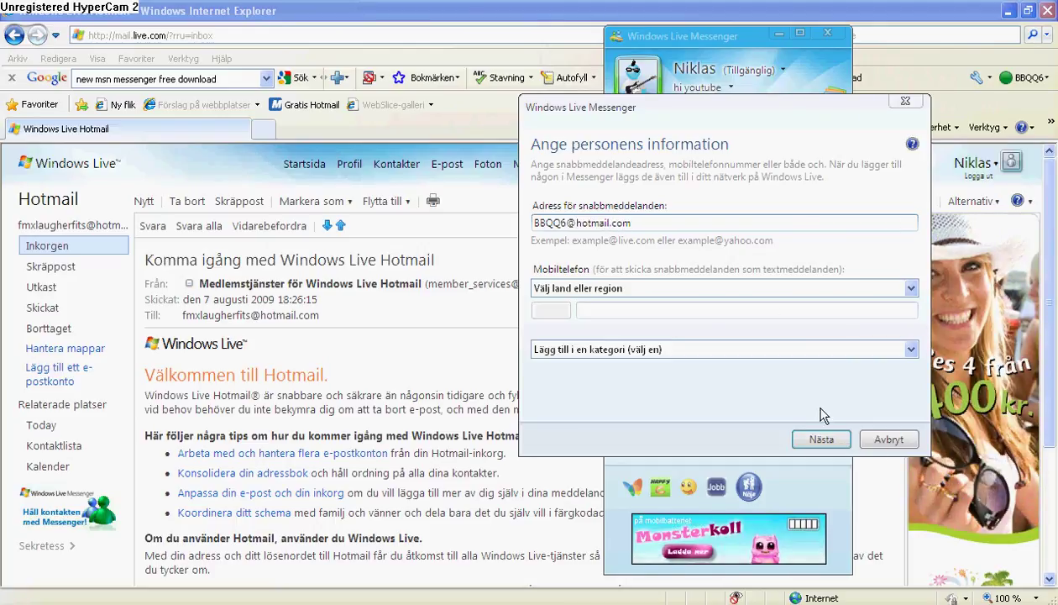
click(839, 345)
click(840, 345)
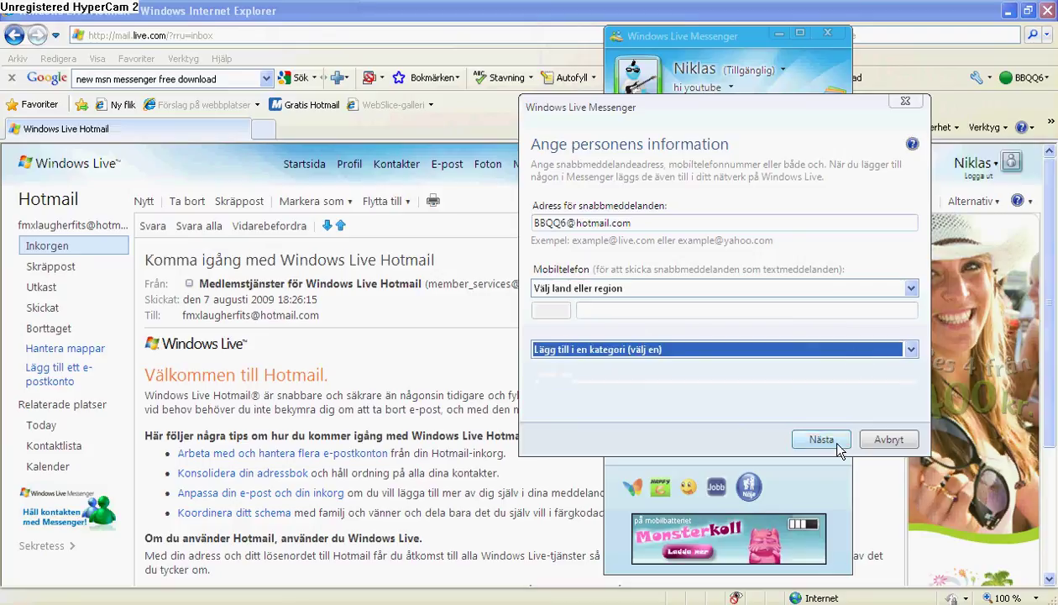
Continue past Nästa, dismiss the invitation dialog, and close Messenger
click(836, 440)
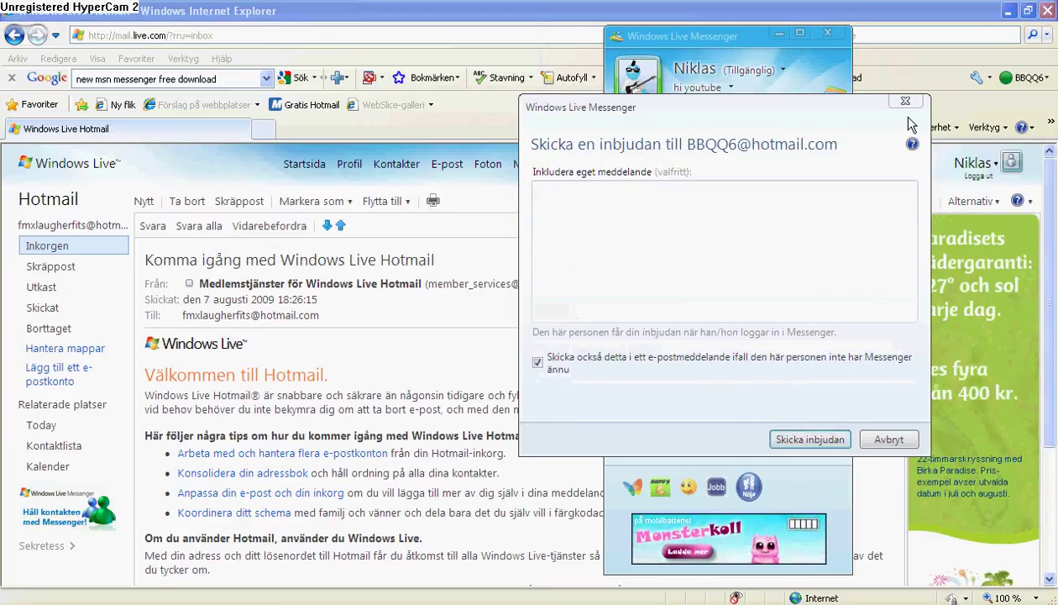
click(888, 440)
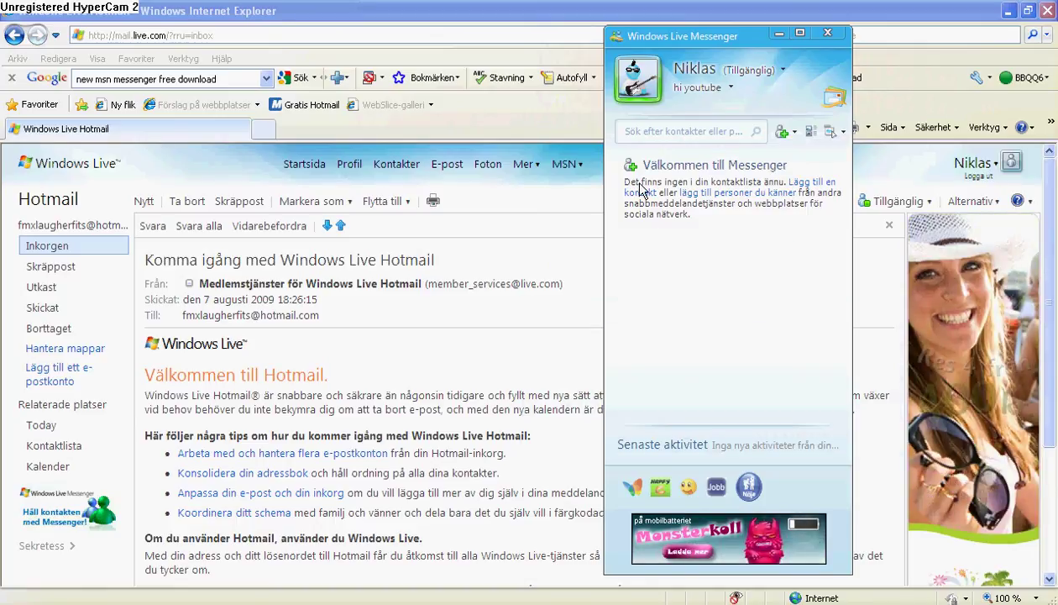
click(827, 32)
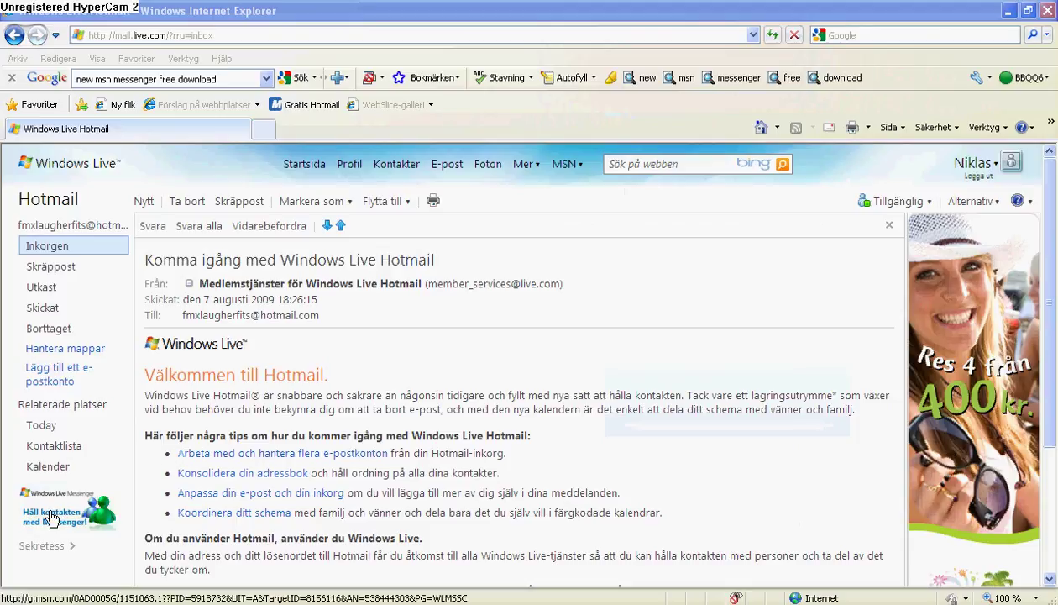